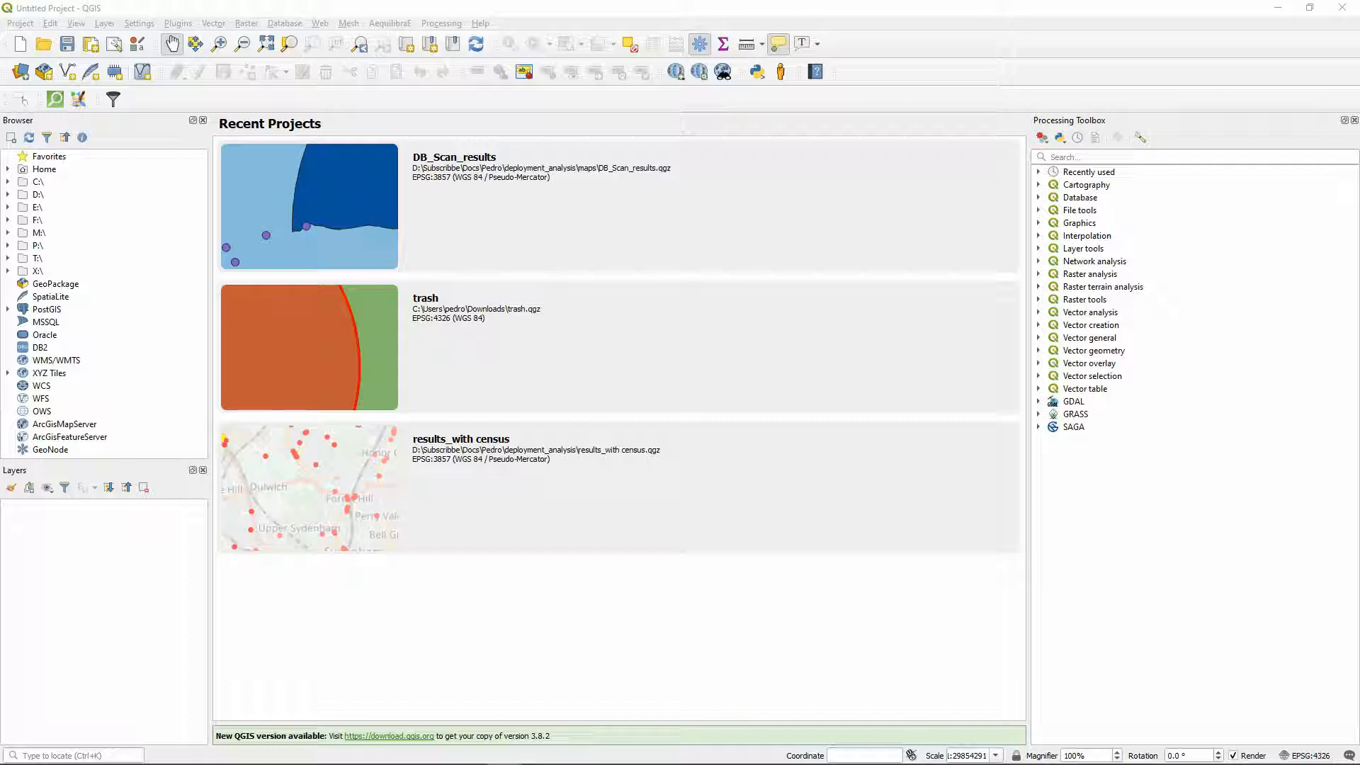
# - Open the Vancouver folder's matrices.aem in the AequilibraE data viewer, using the Aequilibrae matrix (*.aem) file type
pyautogui.click(398, 27)
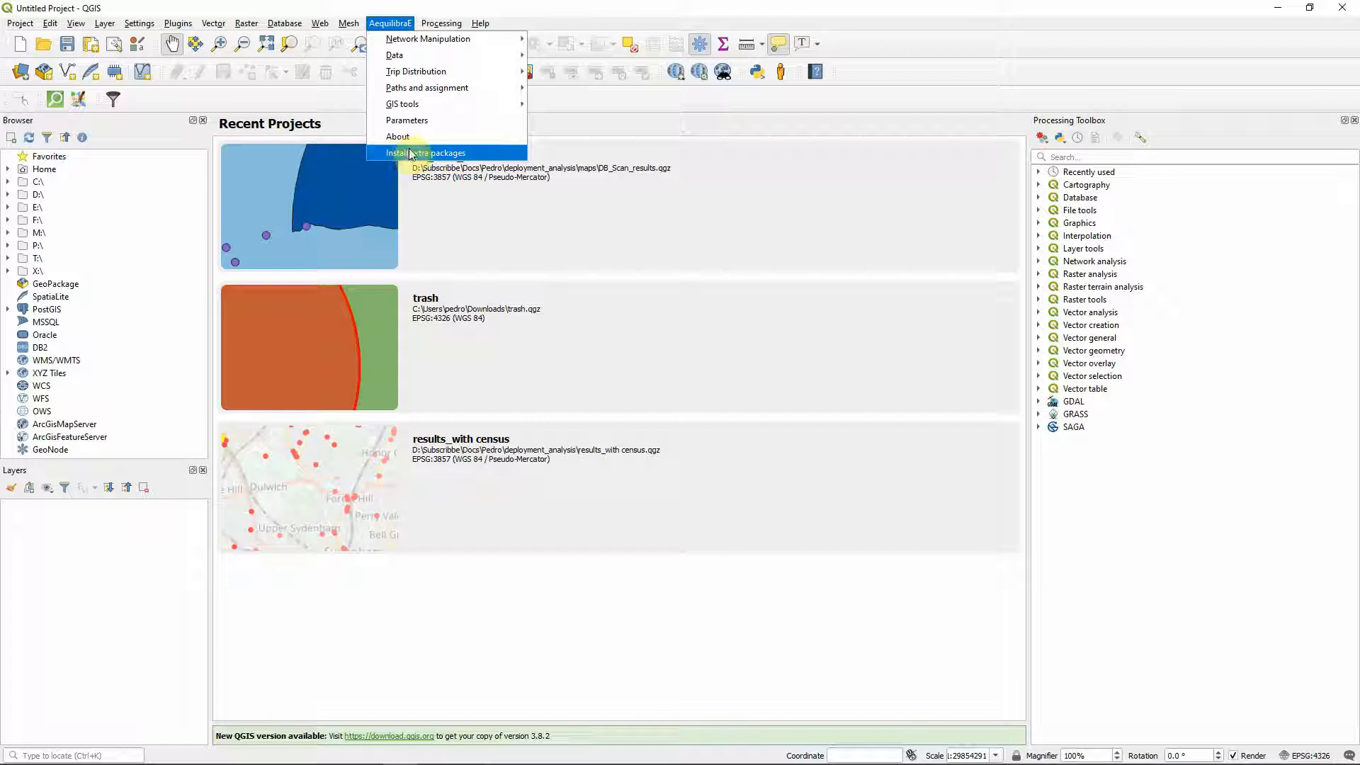
pyautogui.moveTo(435, 57)
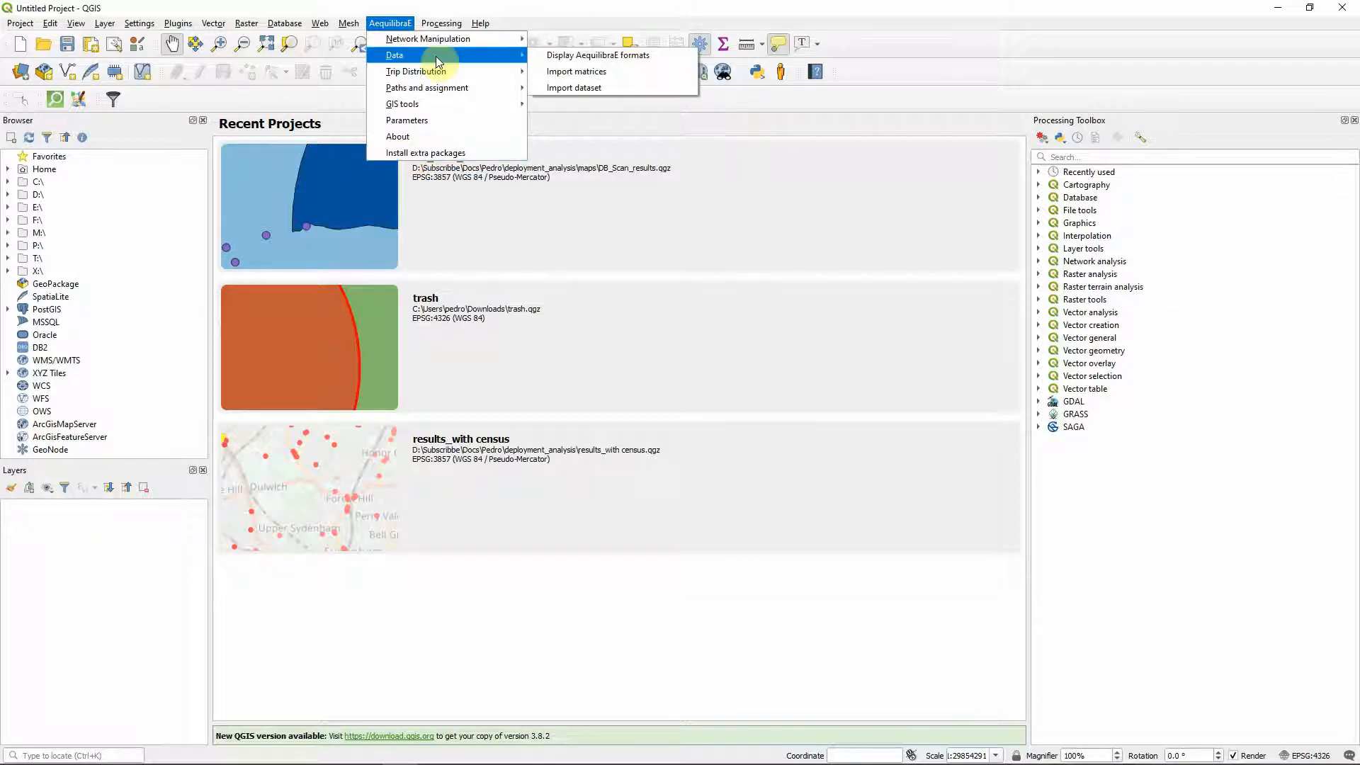
pyautogui.click(592, 57)
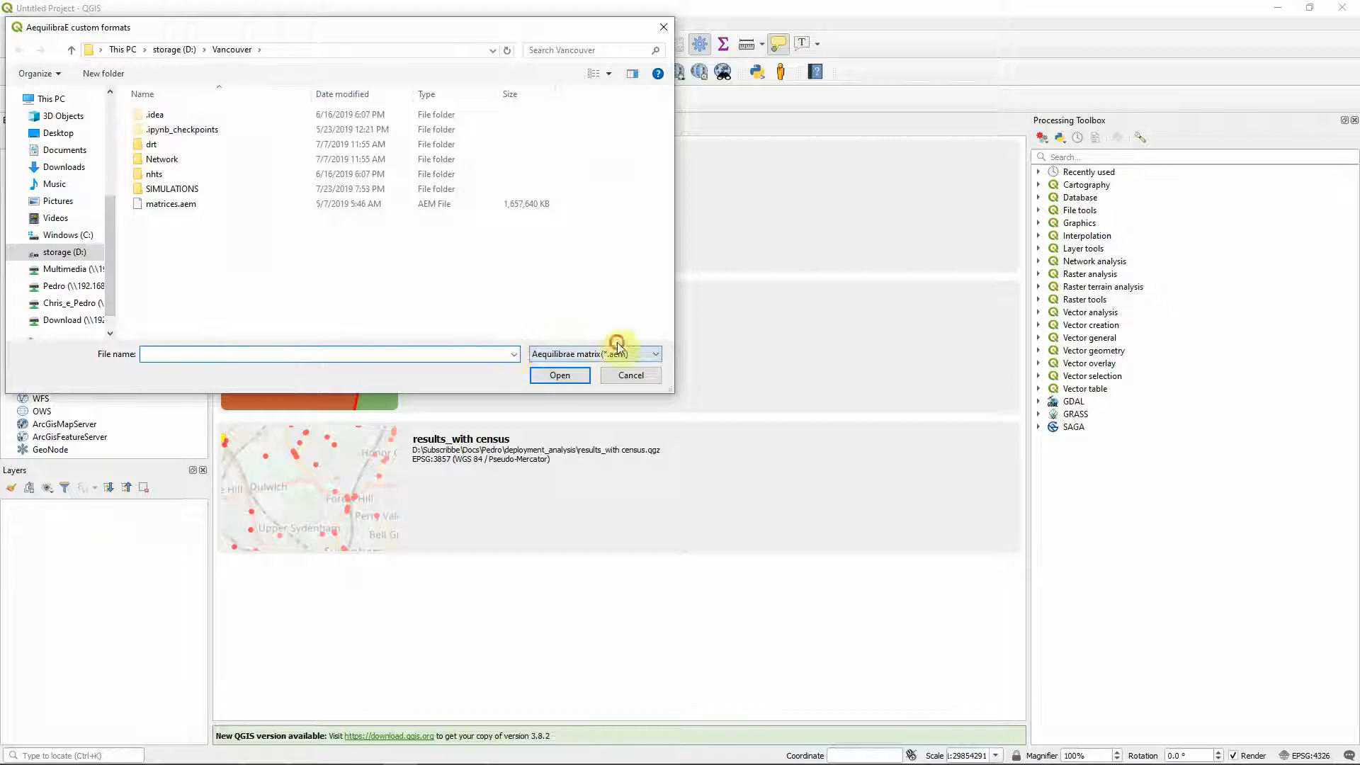
pyautogui.click(617, 347)
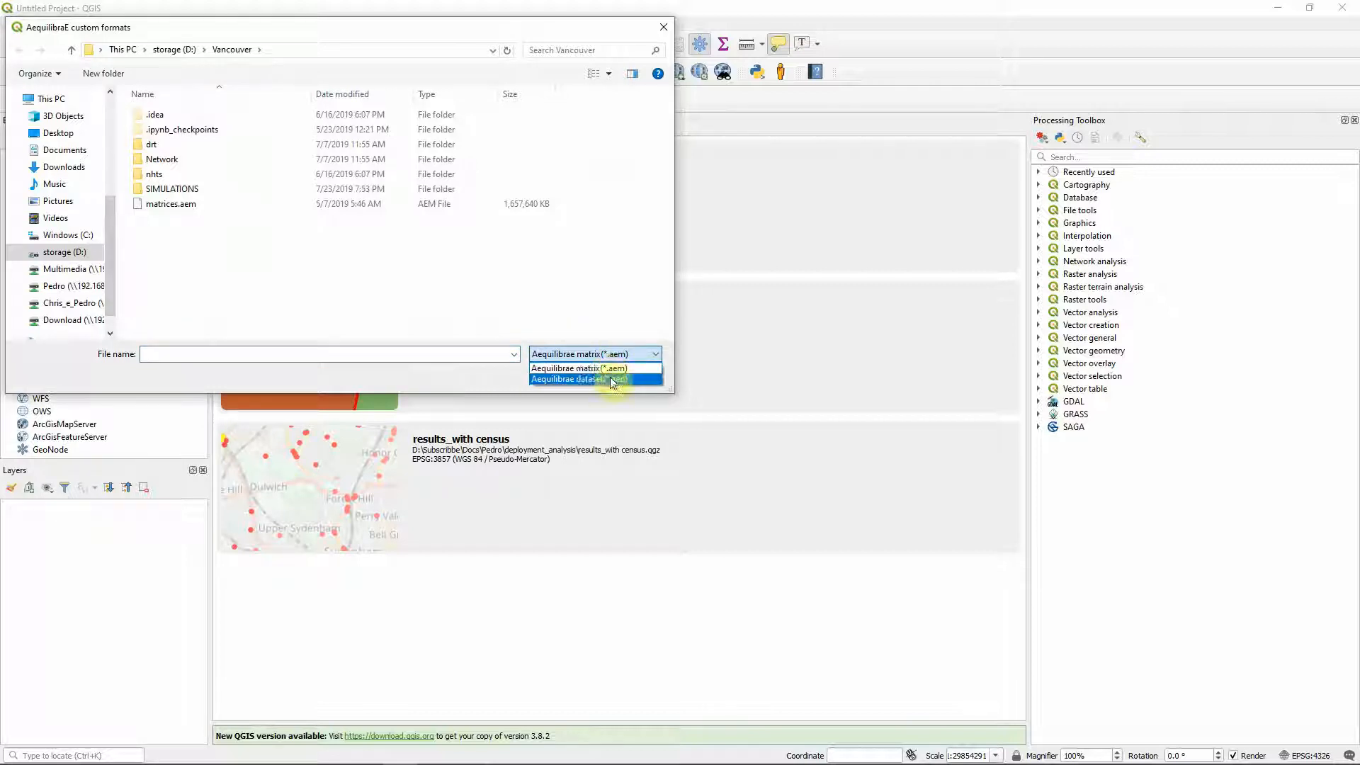
pyautogui.click(609, 369)
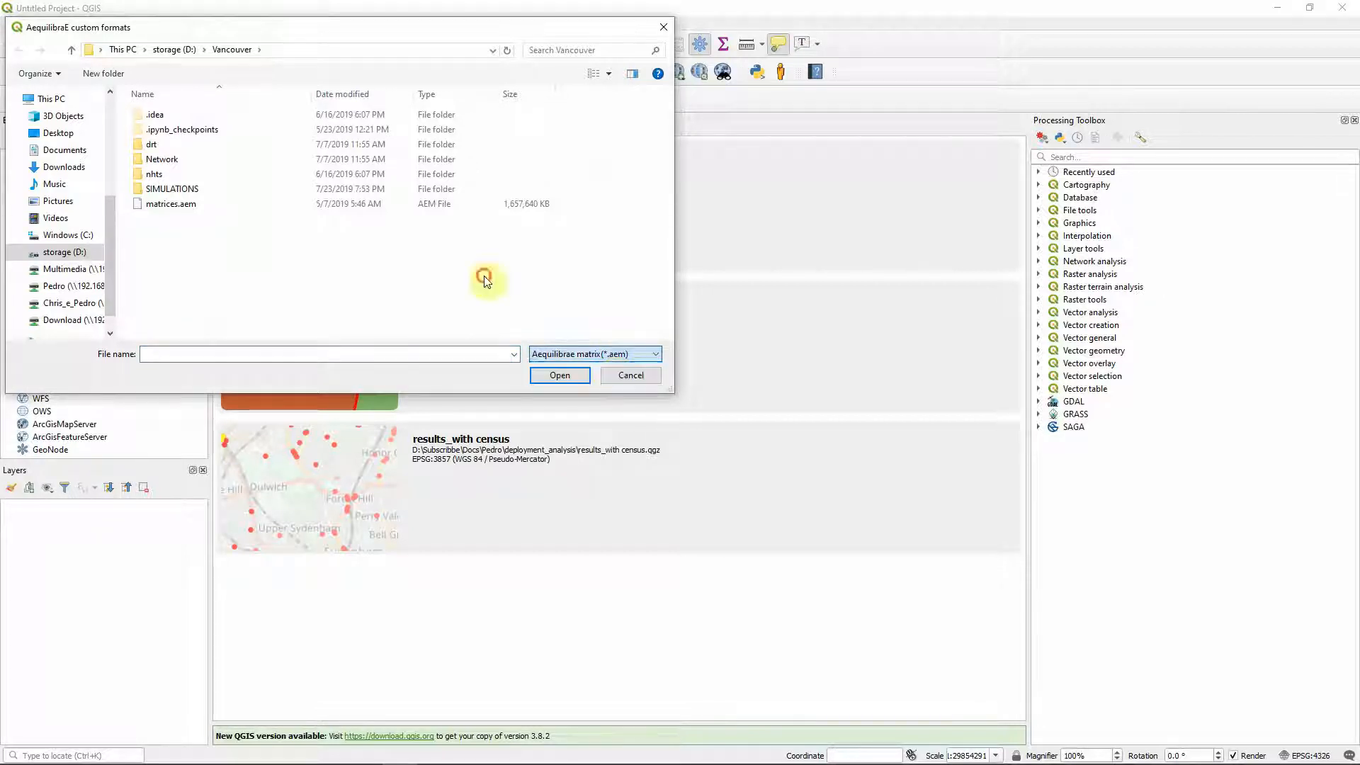
pyautogui.doubleClick(165, 207)
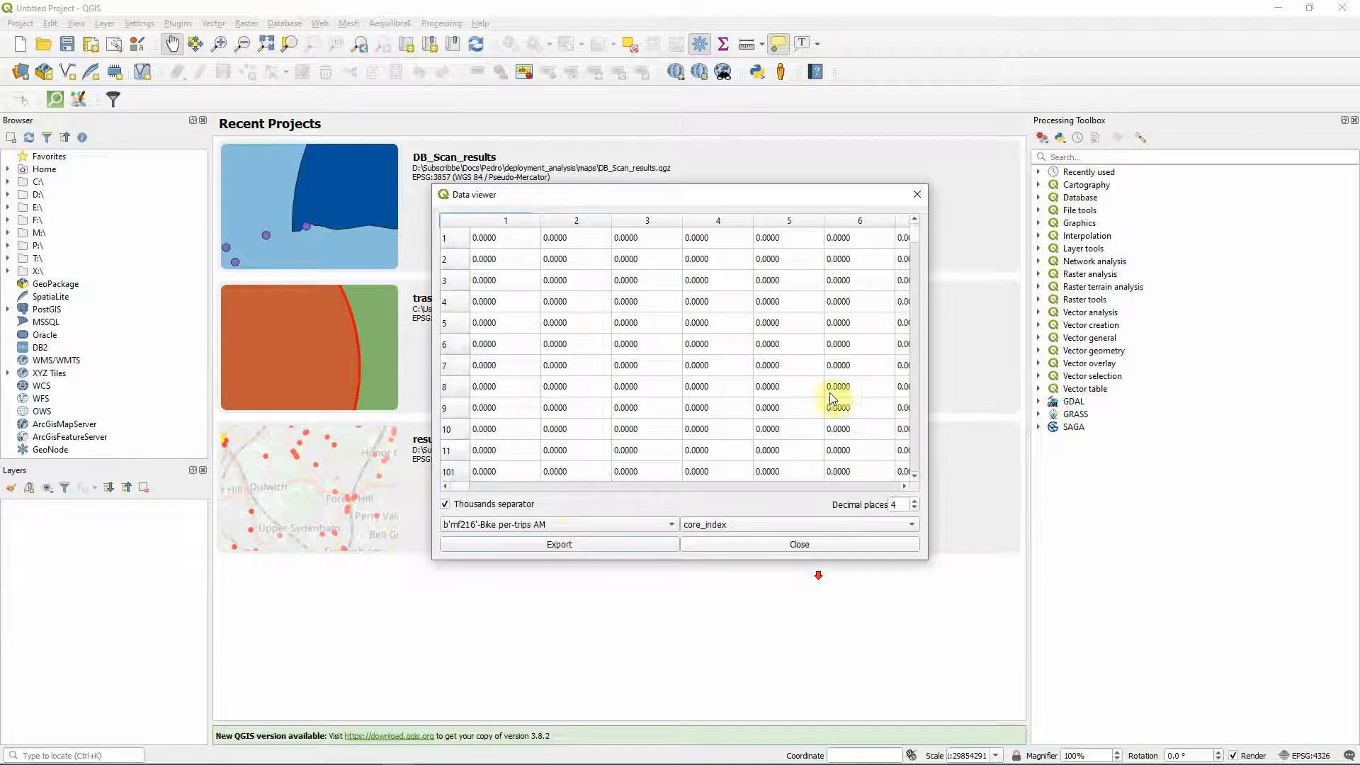
# - Check the matrix export dialog without exporting, display the core b'mf323'-SOV drv-trips VOT 4 MD, and close the data viewer
pyautogui.click(564, 543)
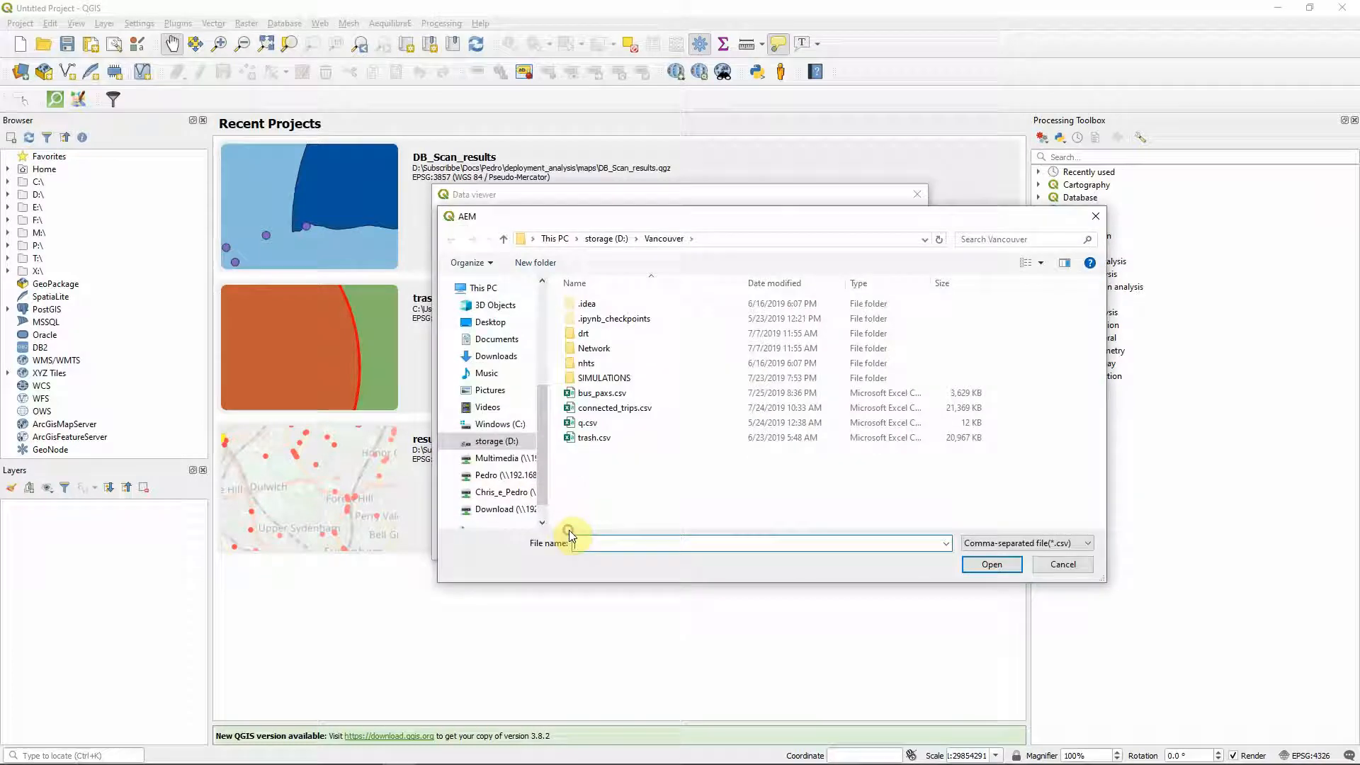
pyautogui.click(1060, 562)
pyautogui.click(605, 528)
pyautogui.click(591, 585)
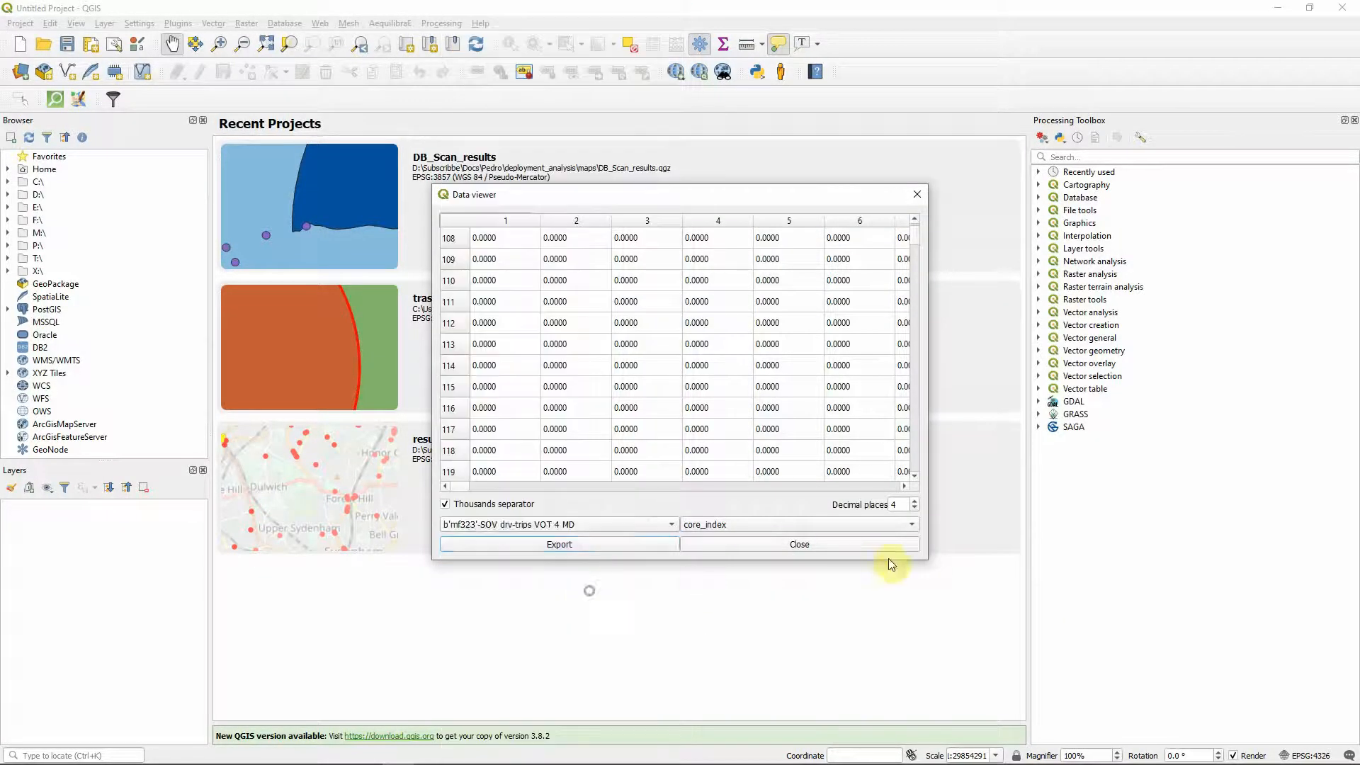
pyautogui.click(853, 546)
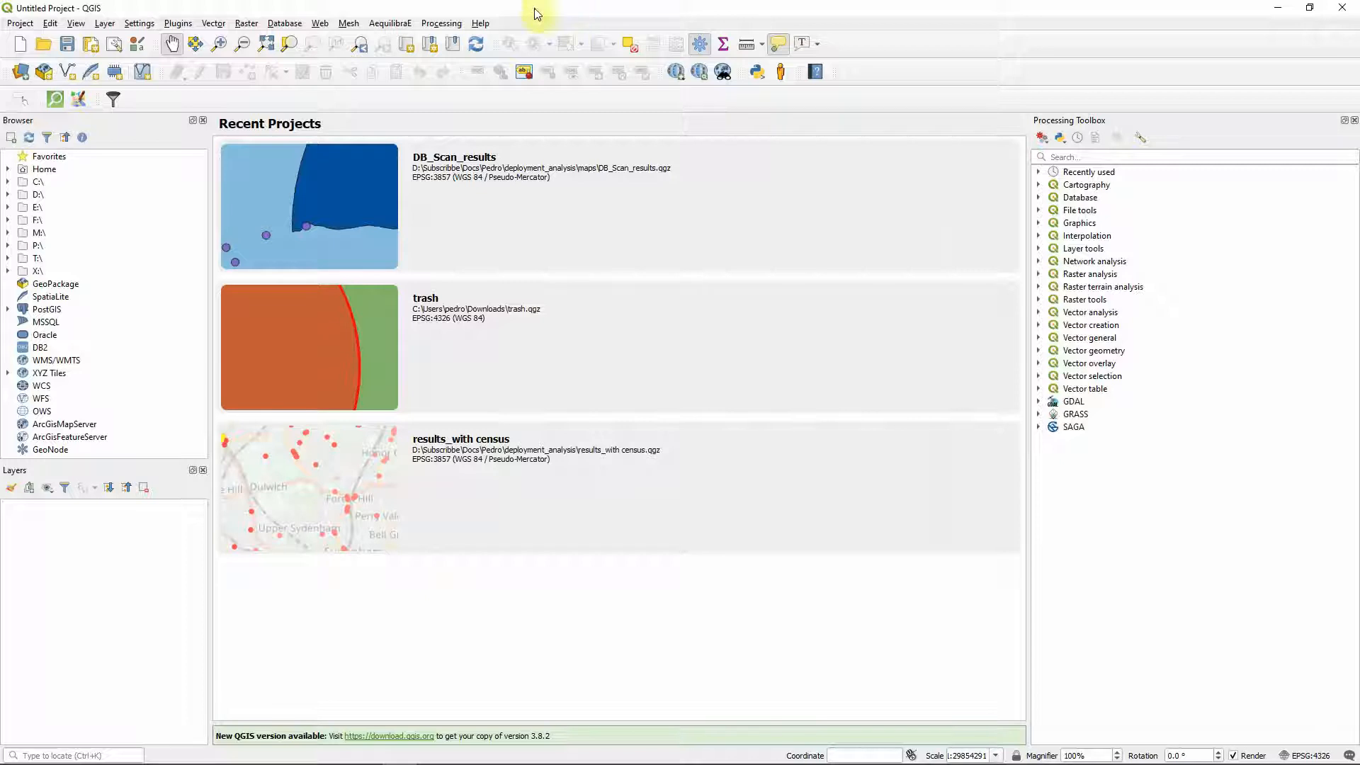
# - Open the Python console and run "import openmatrix" to test whether the package is available
pyautogui.click(394, 23)
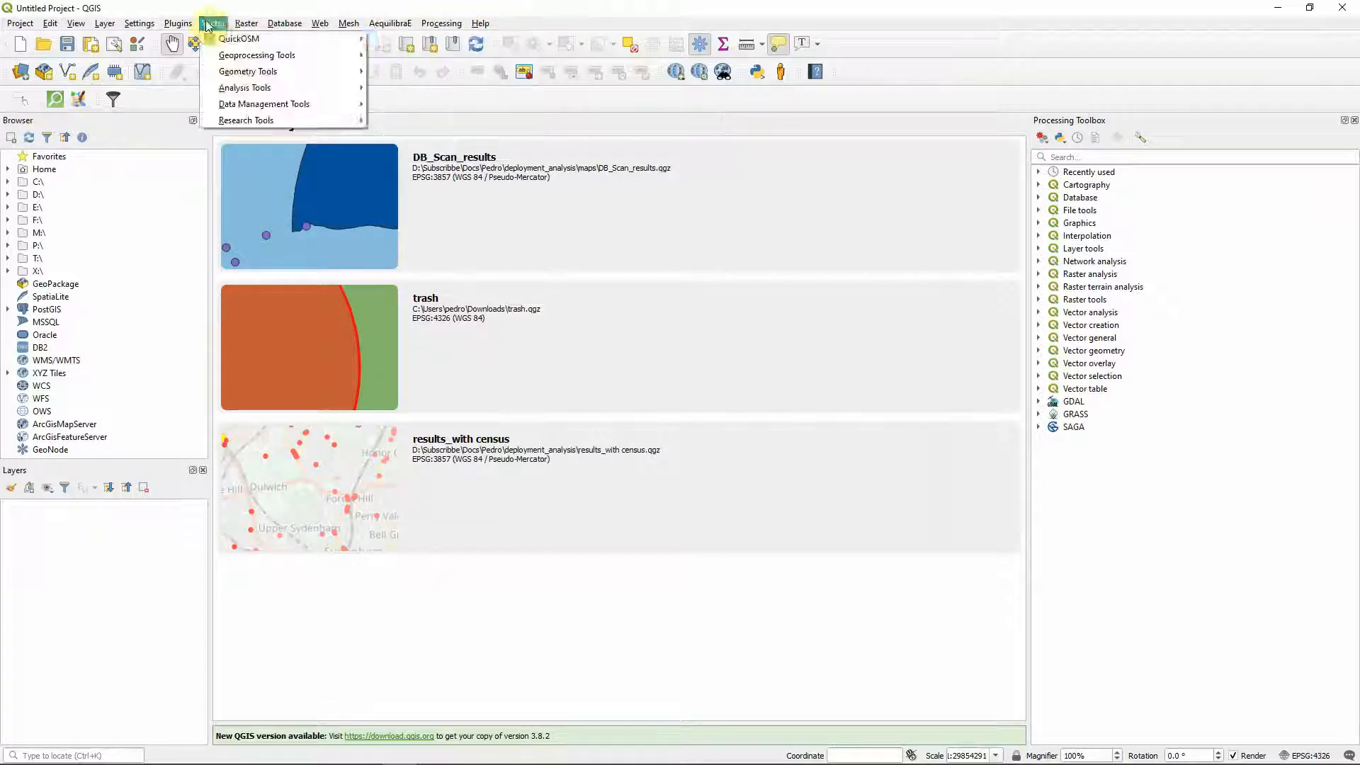
pyautogui.moveTo(177, 24)
pyautogui.click(205, 55)
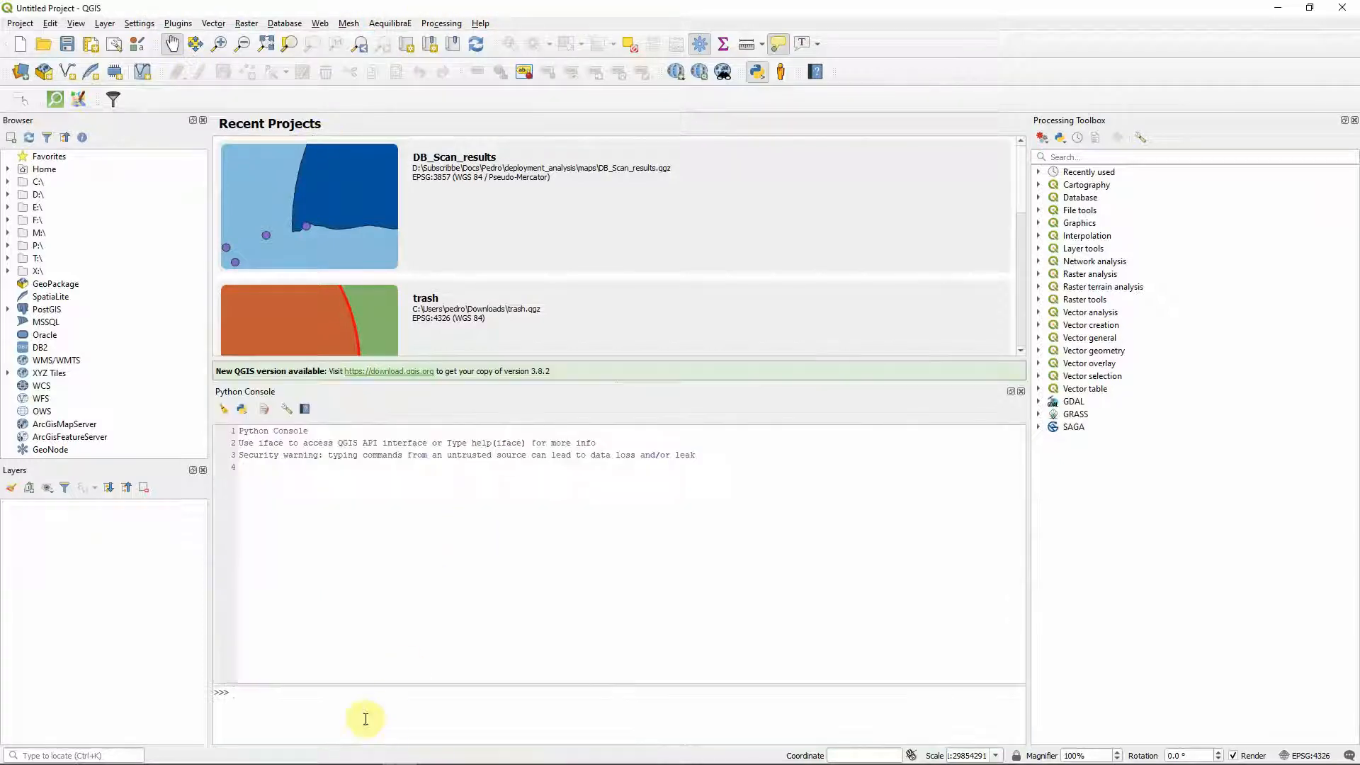
pyautogui.write('import openm')
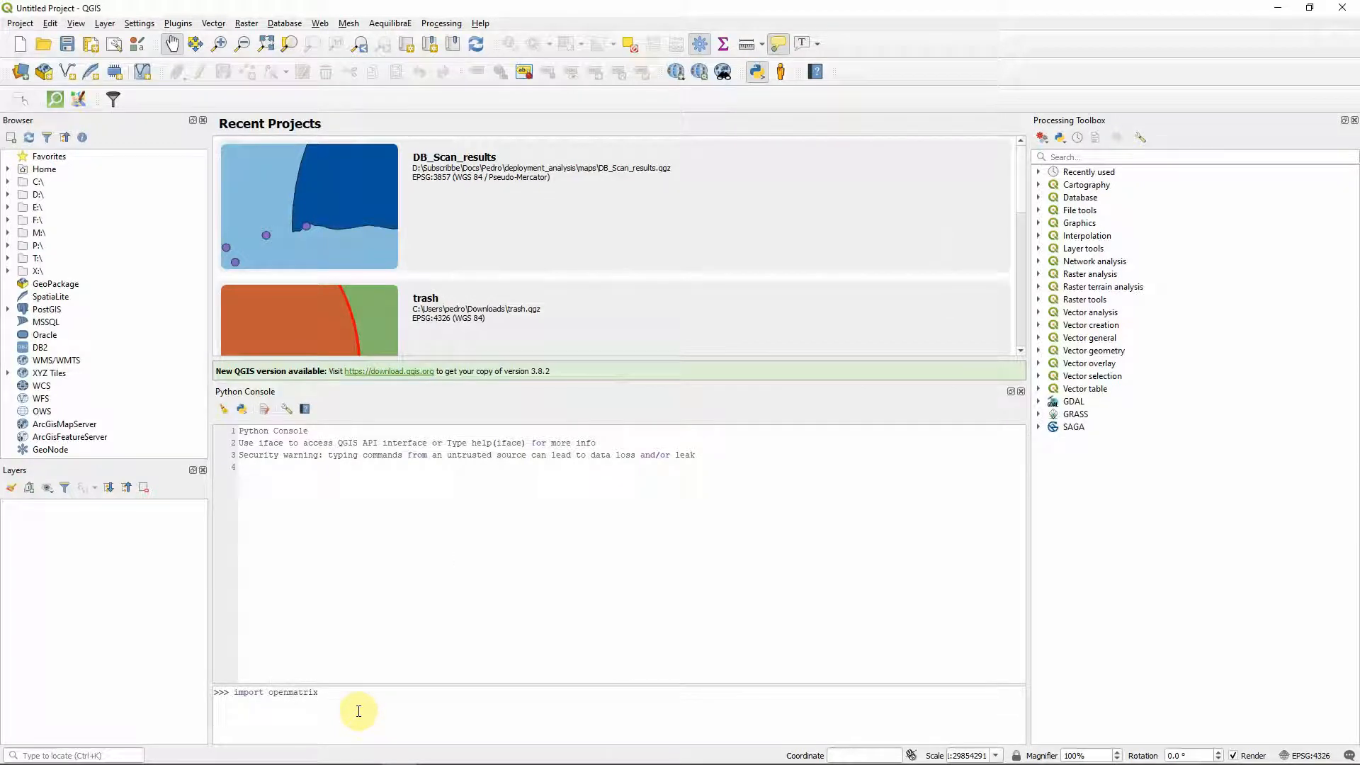
pyautogui.write('atrix')
pyautogui.press('Return')
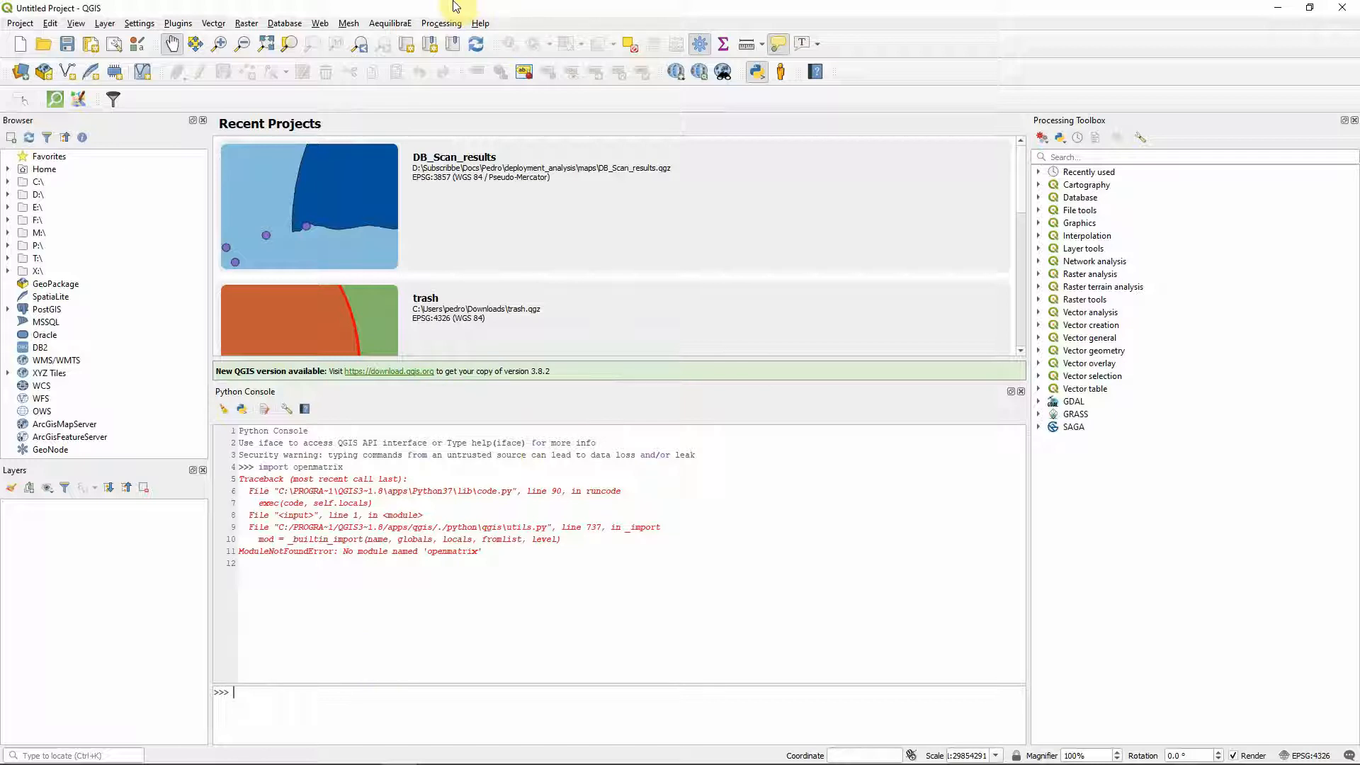
# - Try to download and install the openmatrix package with AequilibraE's extra package installer
pyautogui.click(390, 23)
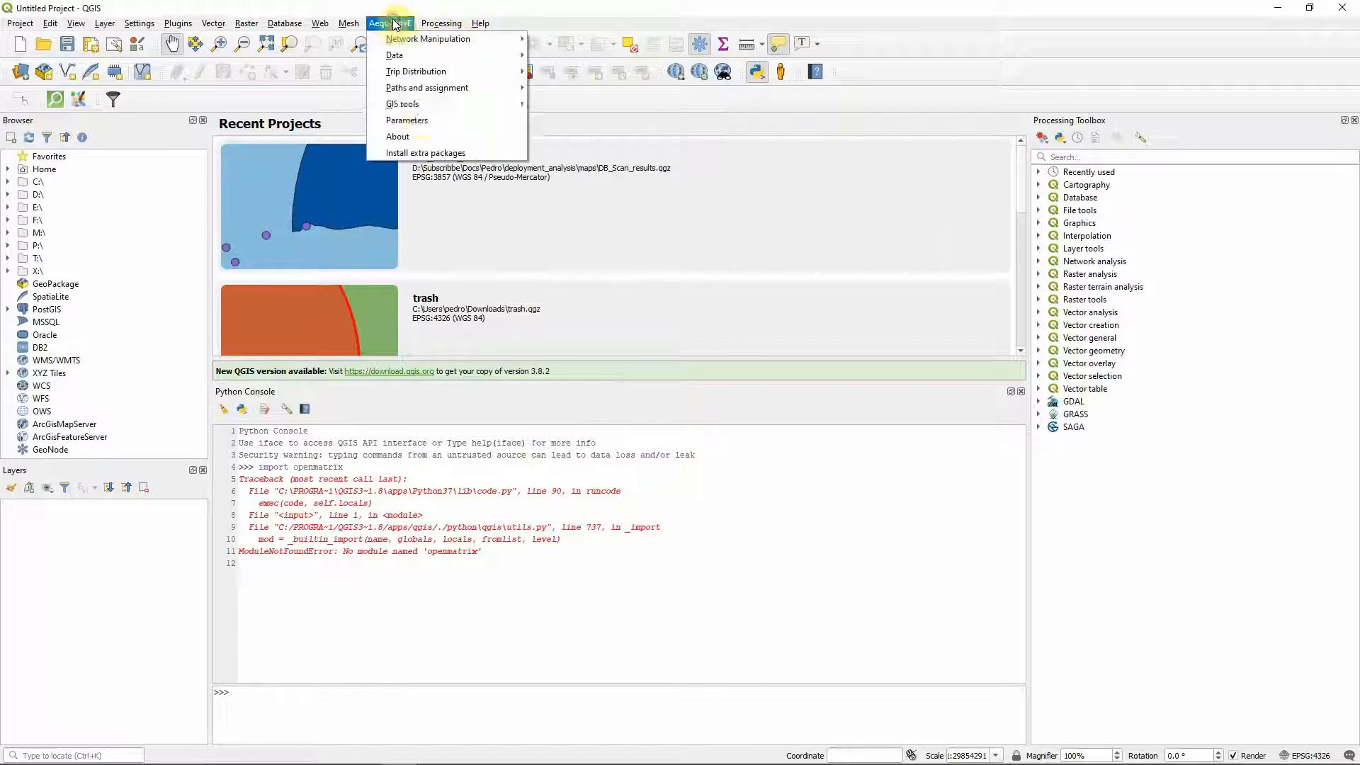
pyautogui.click(425, 153)
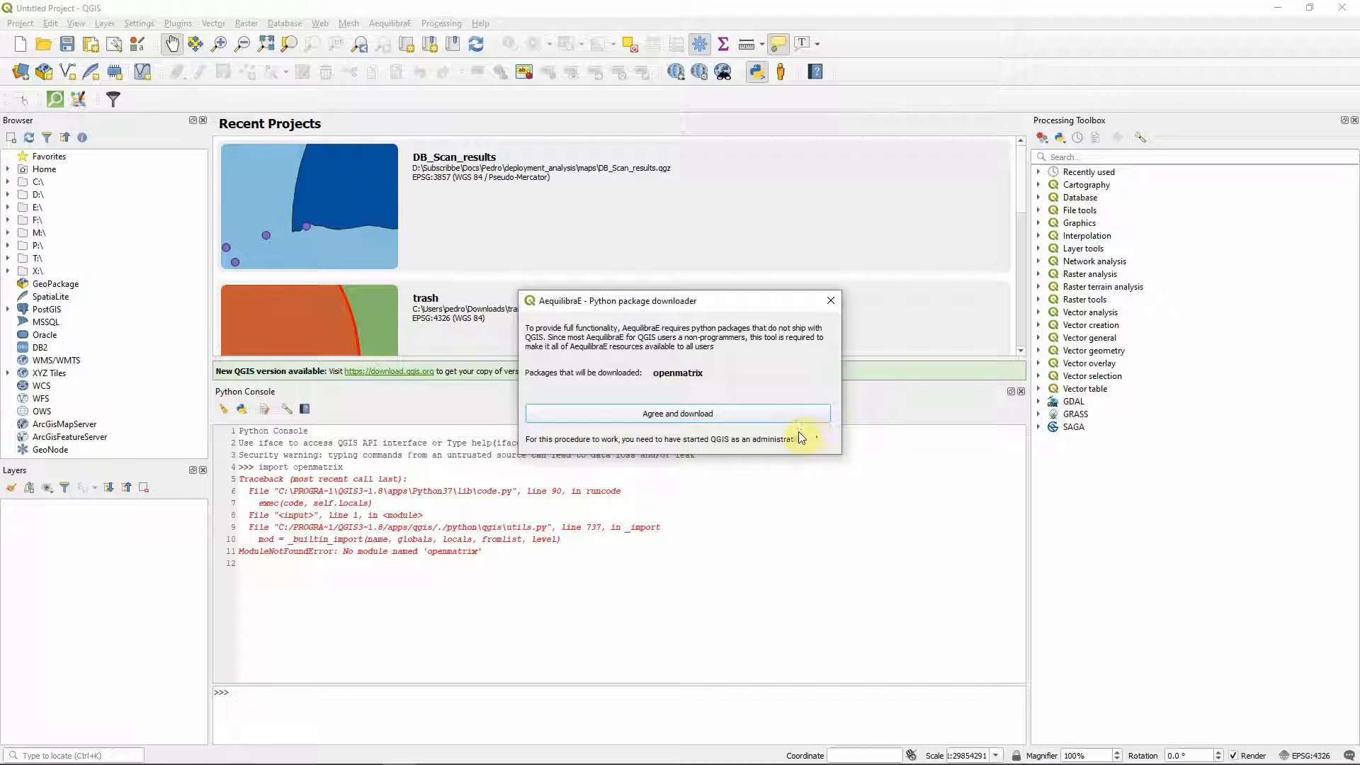
pyautogui.click(680, 415)
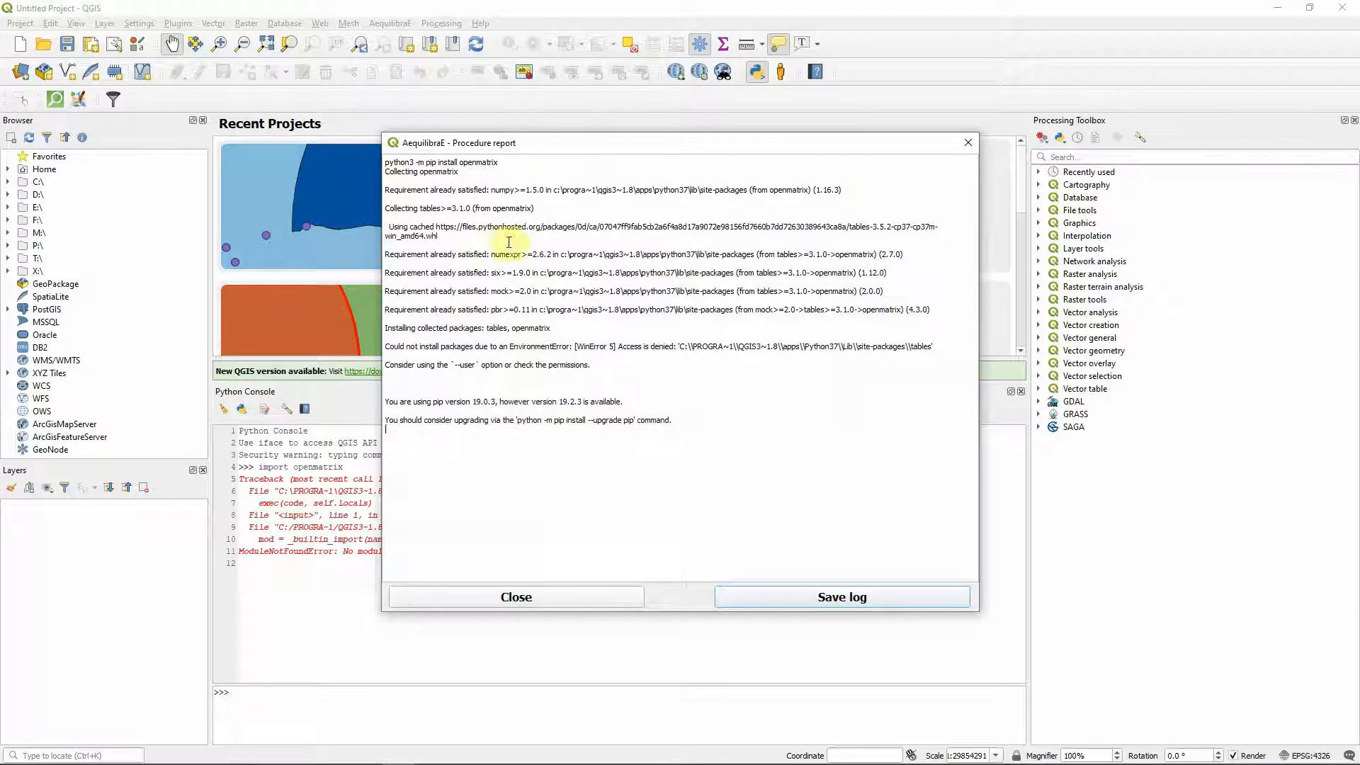
# - Examine the tables download and environment error lines in the installation report, and close the report
pyautogui.moveTo(474, 234); pyautogui.dragTo(407, 235)
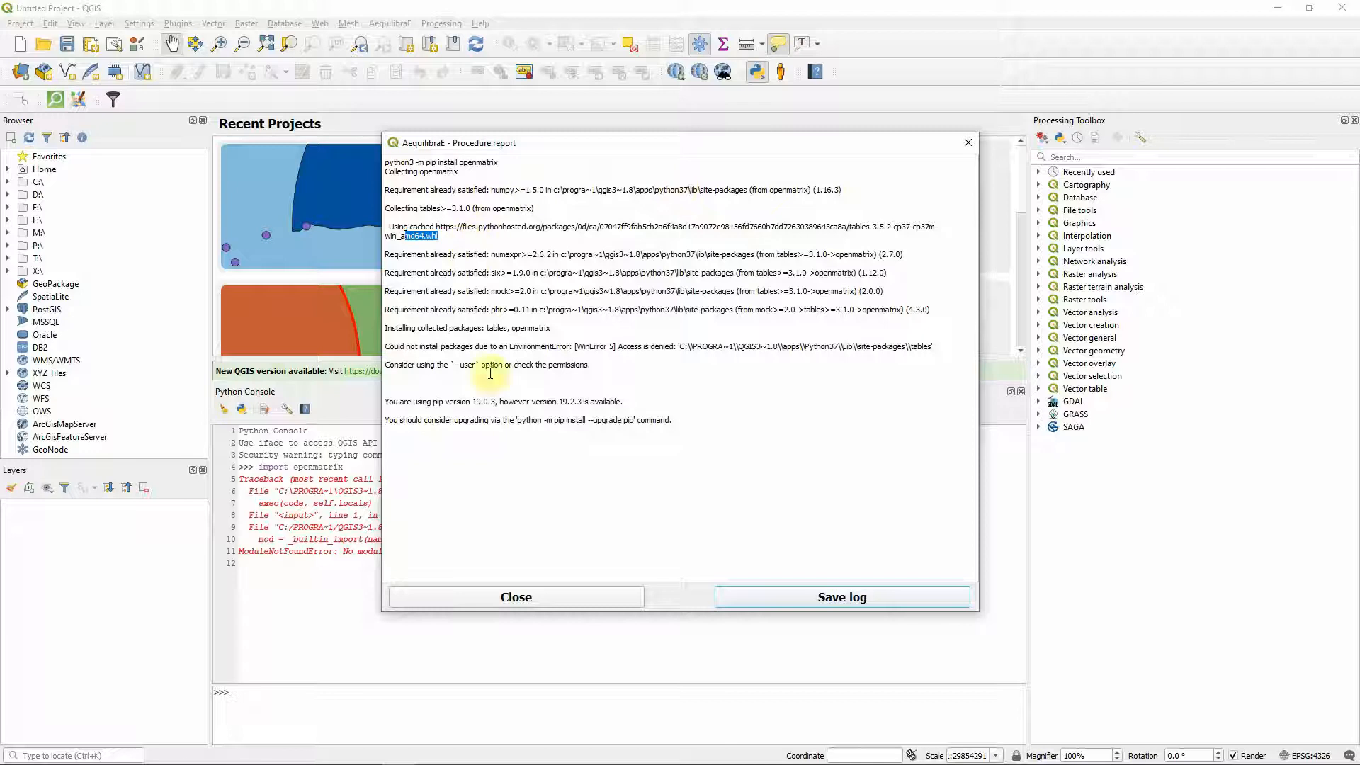
pyautogui.moveTo(446, 235); pyautogui.dragTo(384, 205)
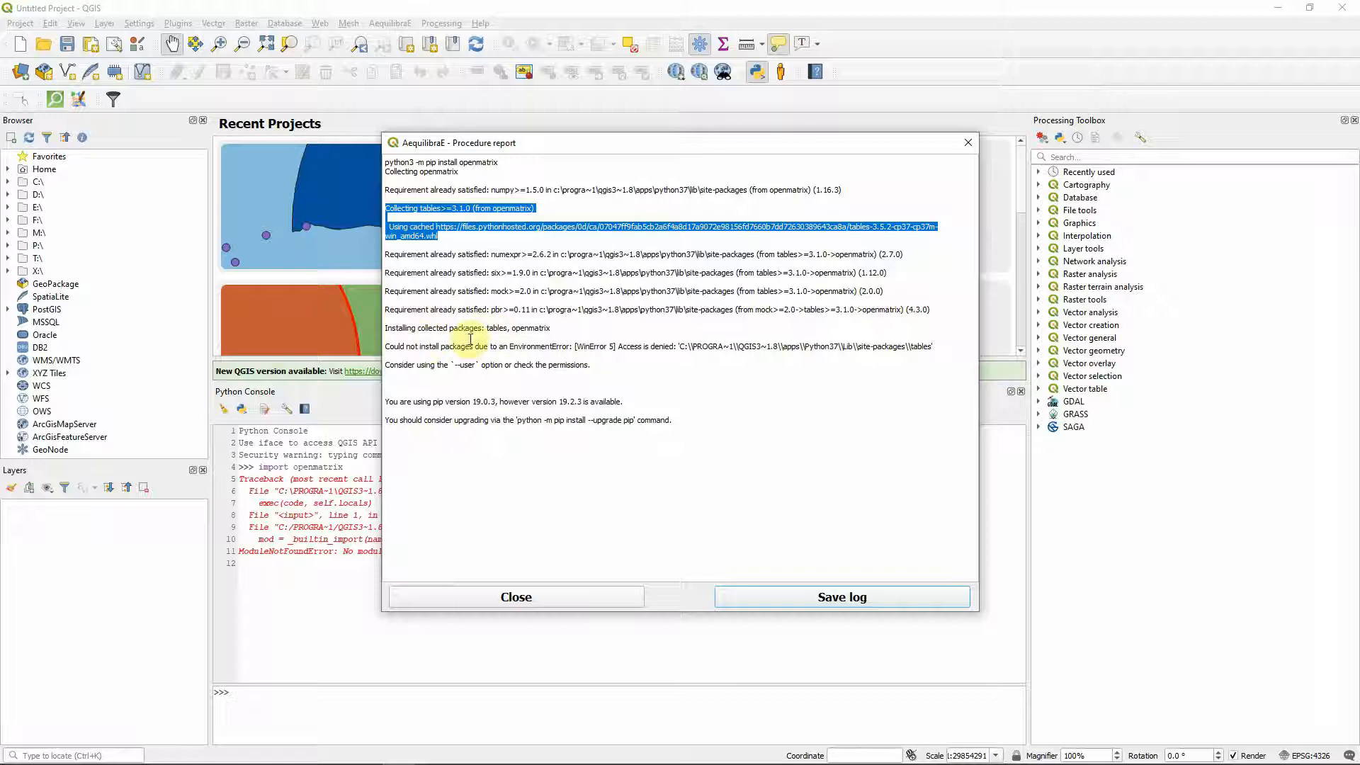
pyautogui.moveTo(482, 345); pyautogui.dragTo(557, 346)
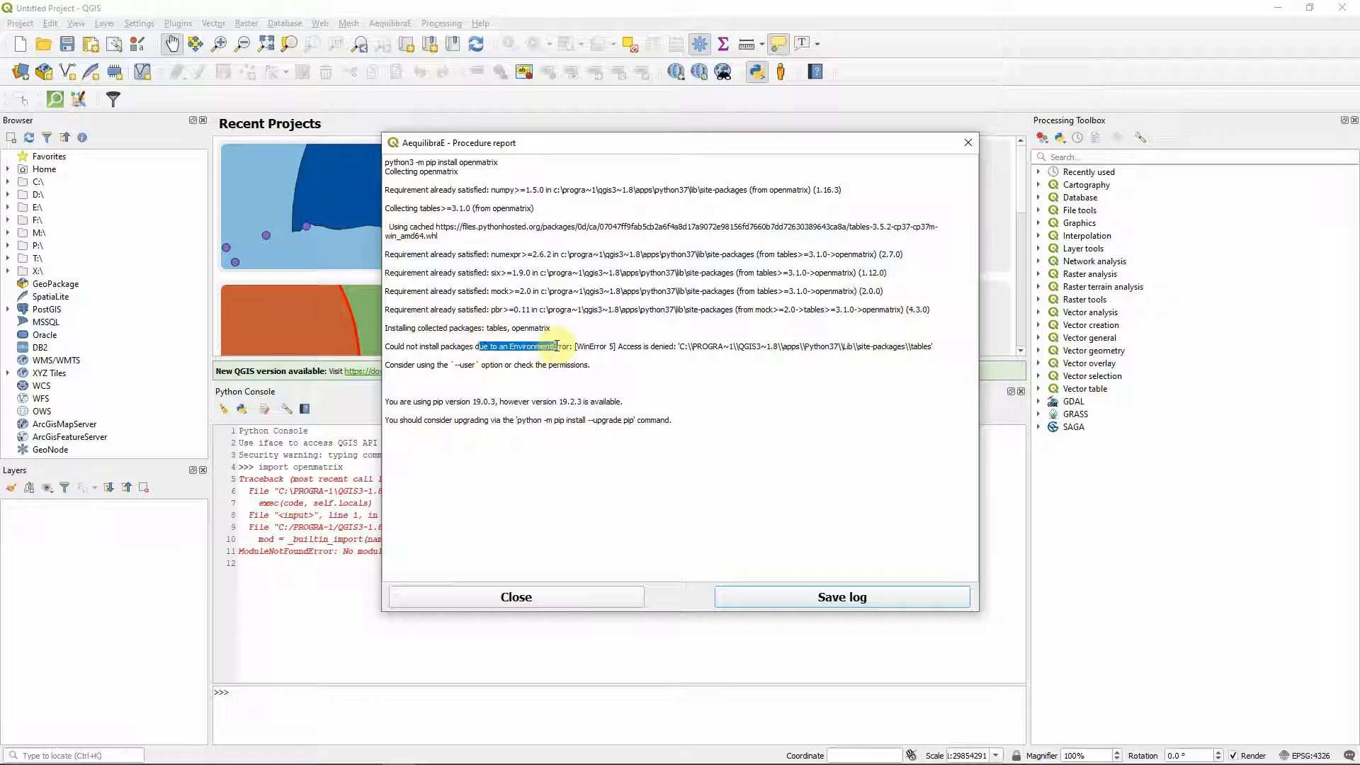
pyautogui.click(659, 345)
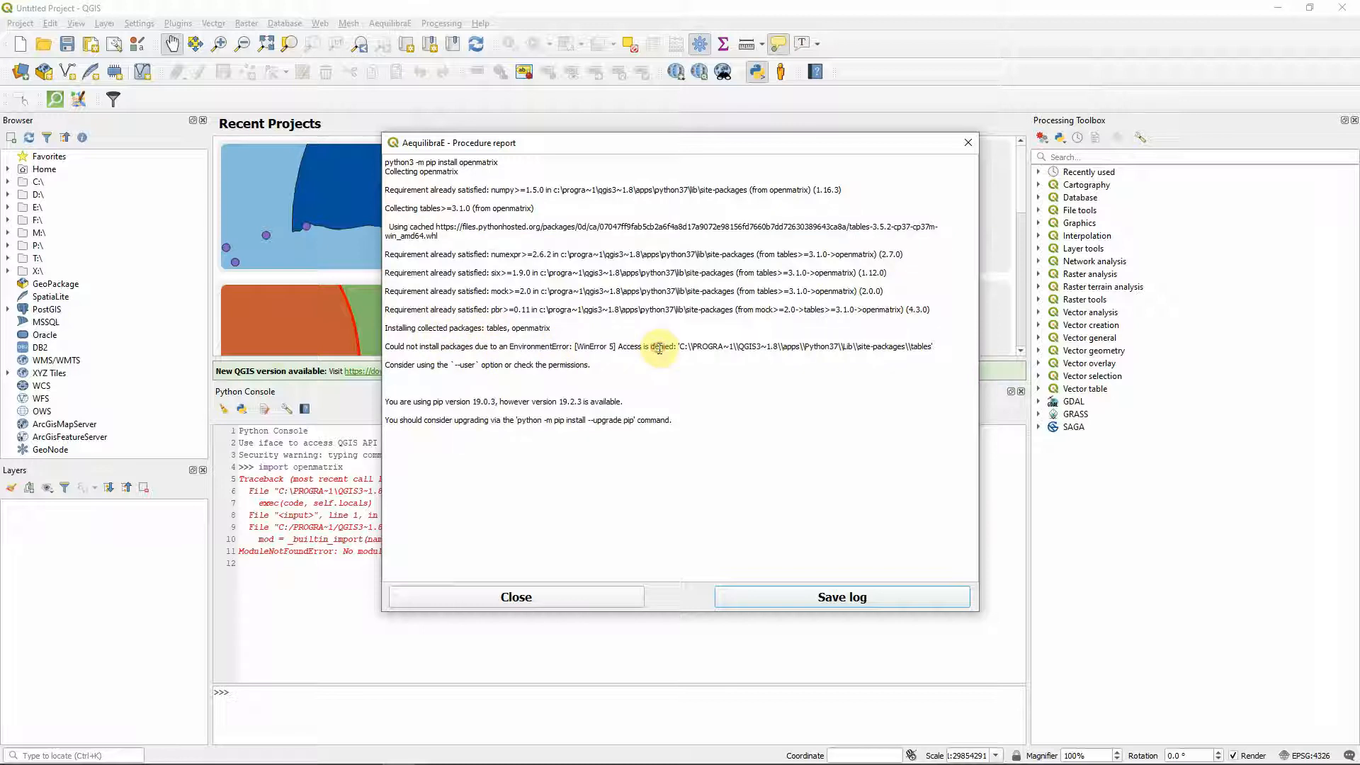
pyautogui.click(595, 596)
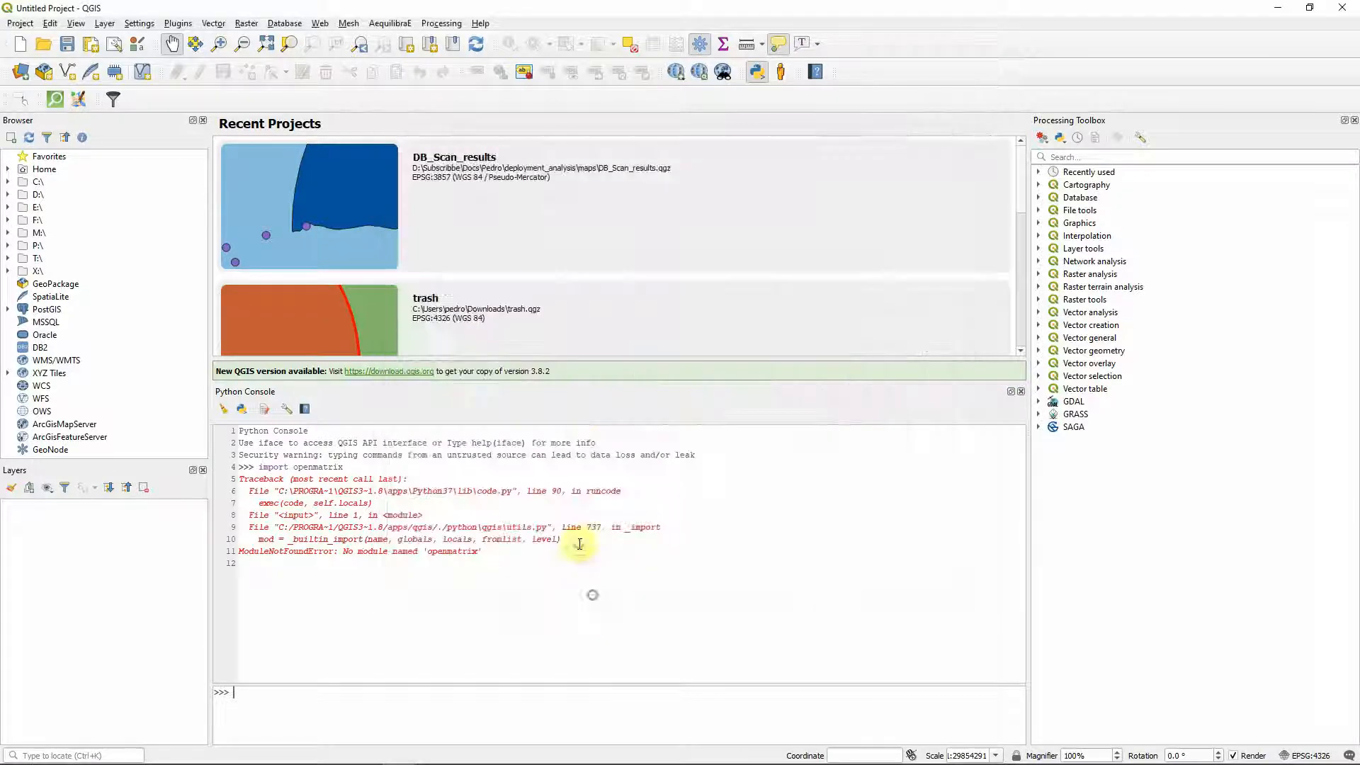
# - Uncover the desktop and start a second QGIS session as administrator from the QGIS3 shortcut
pyautogui.moveTo(142, 10); pyautogui.dragTo(661, 157)
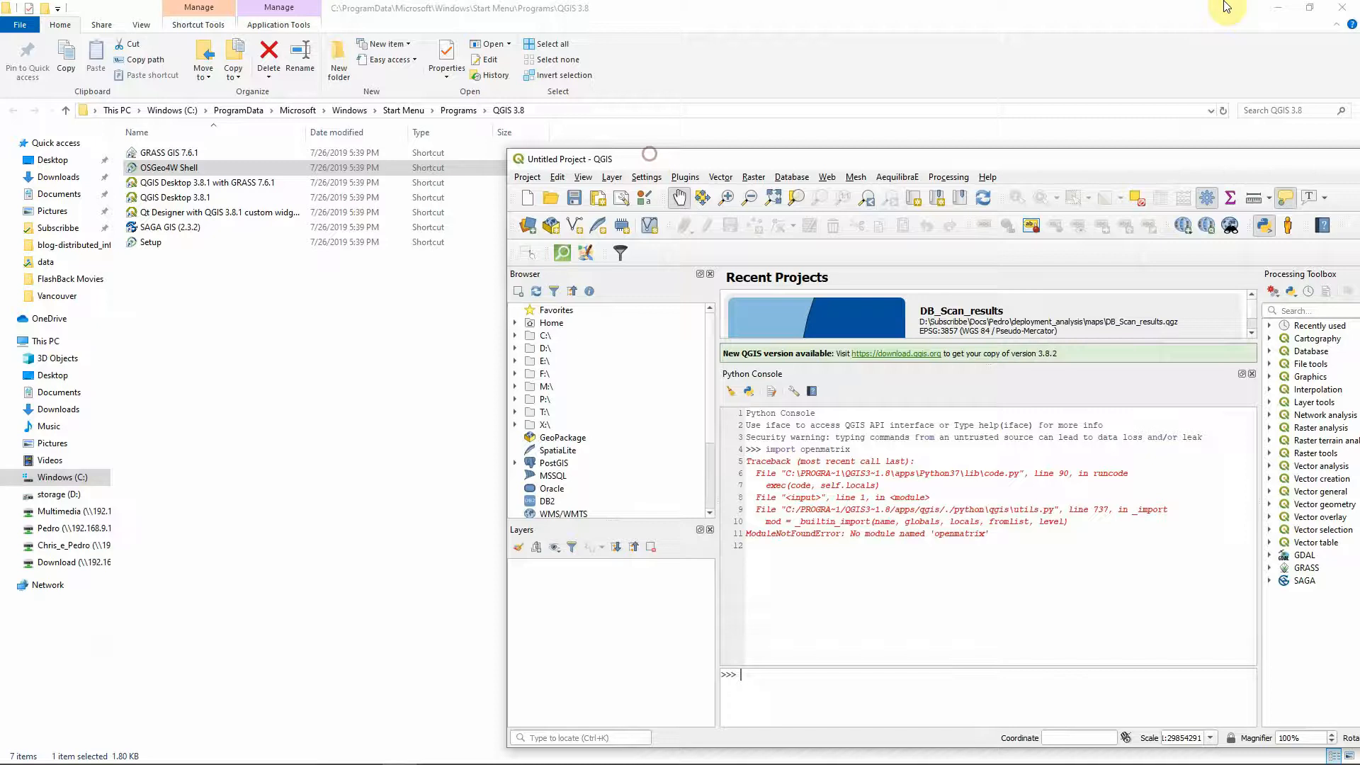
pyautogui.click(1278, 7)
pyautogui.click(1278, 7)
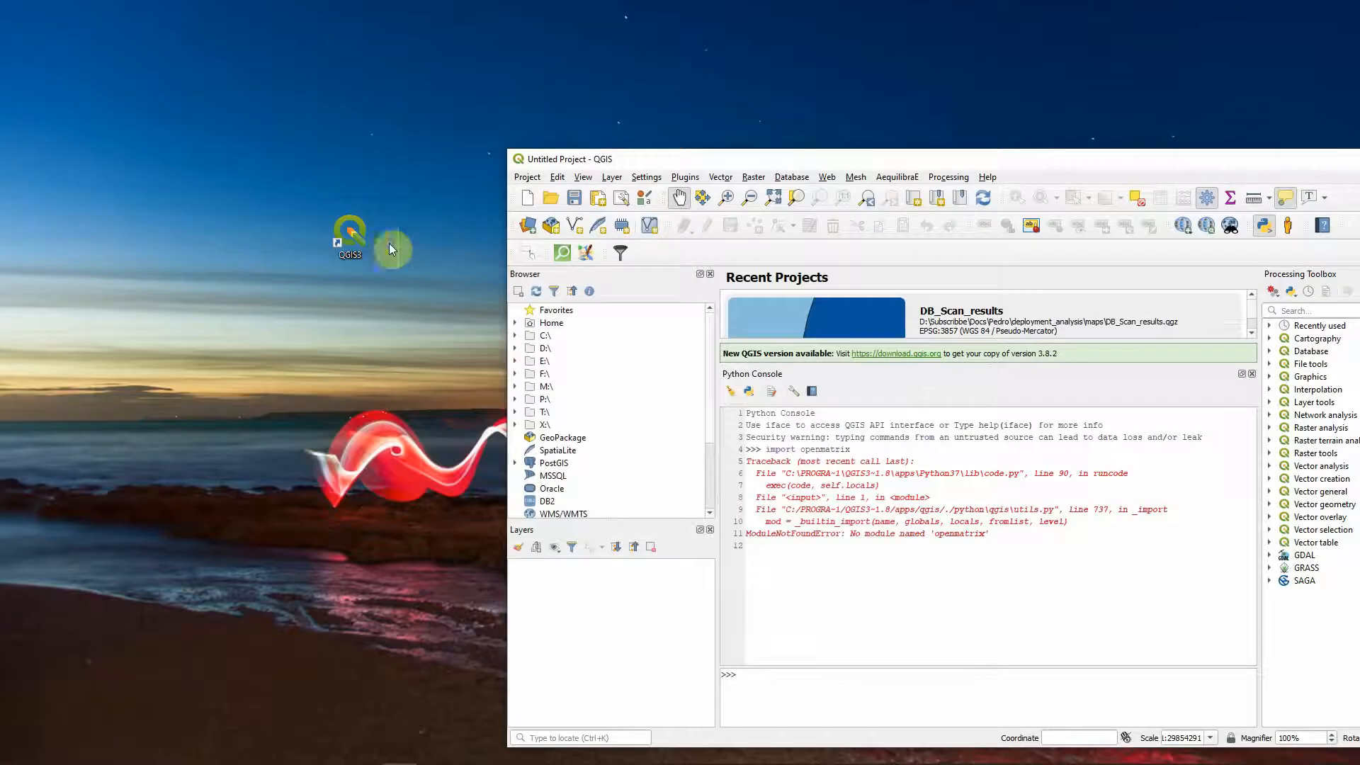
pyautogui.click(367, 235)
pyautogui.rightClick(367, 237)
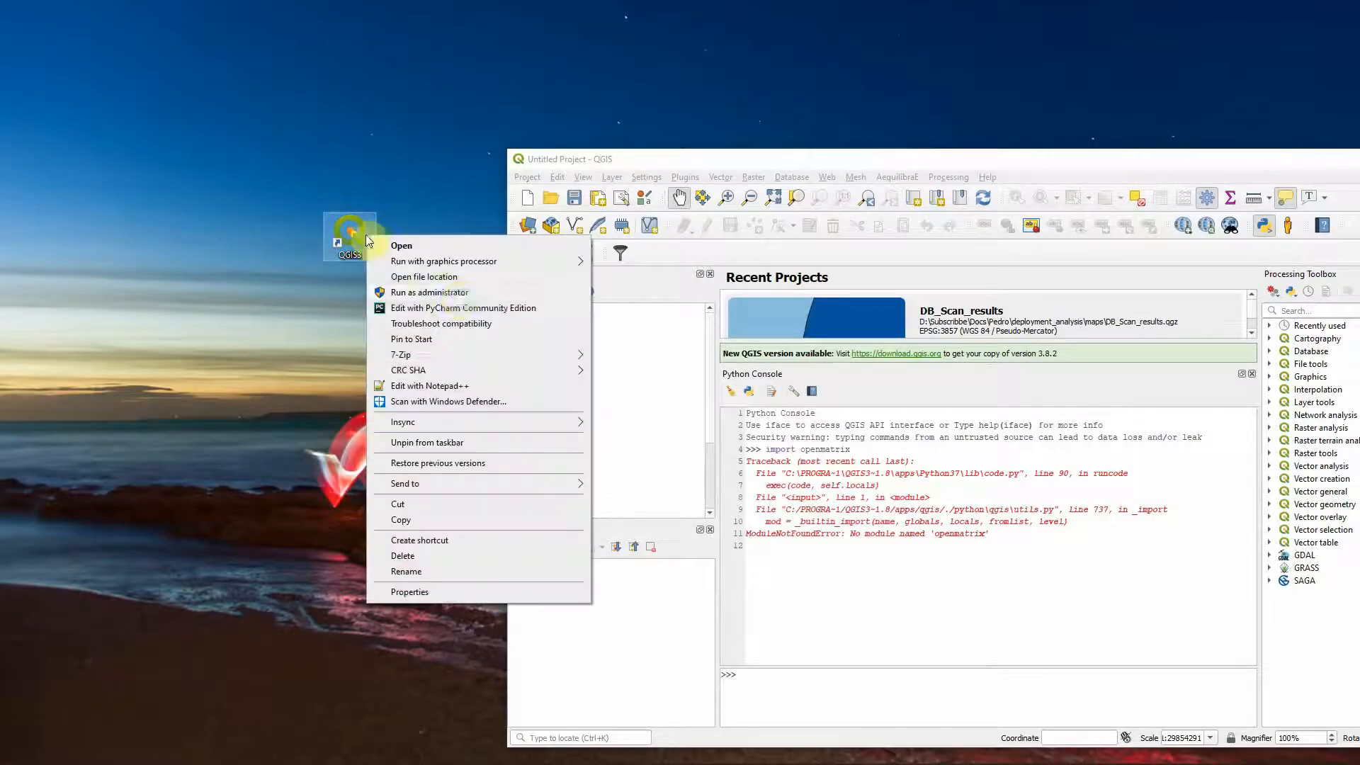
pyautogui.click(457, 294)
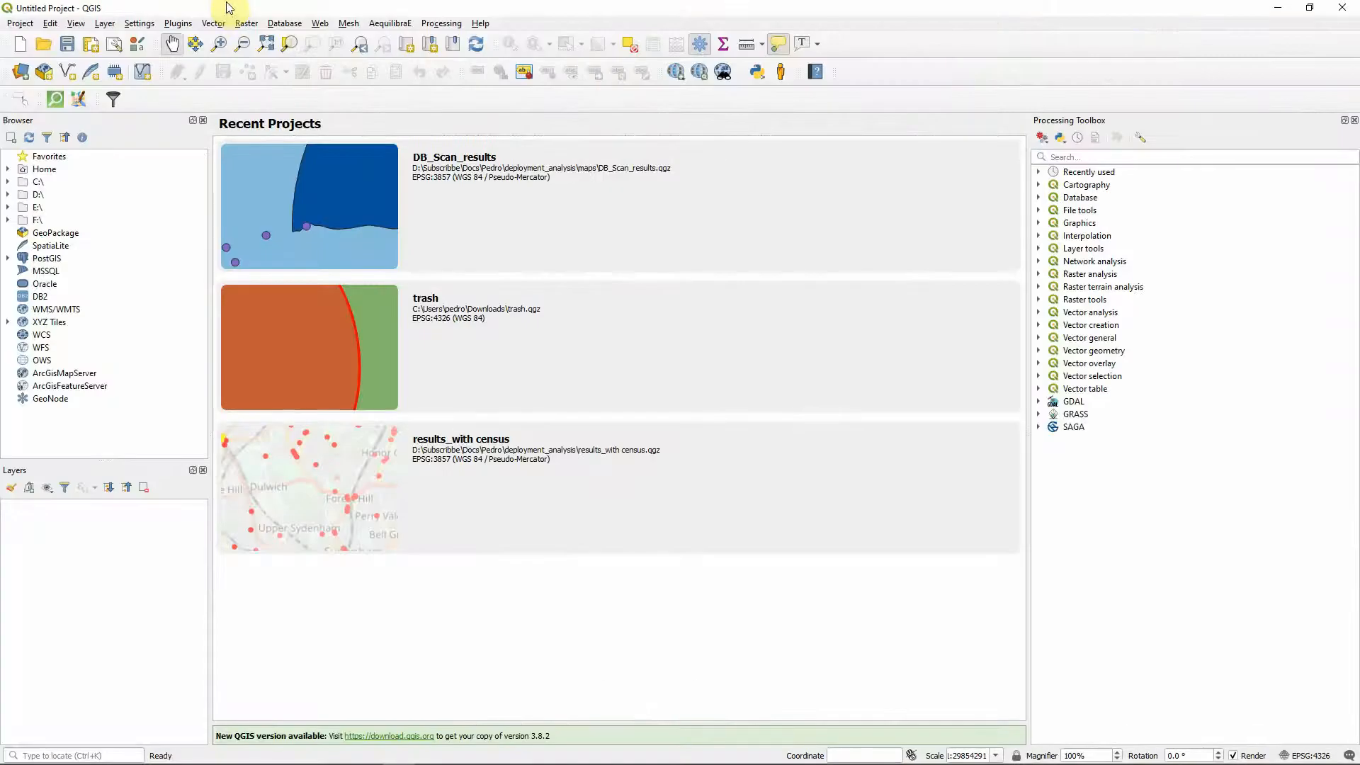
# - Install the openmatrix package with AequilibraE's extra package installer in the administrator session, review the procedure report and close it
pyautogui.click(388, 22)
pyautogui.click(418, 152)
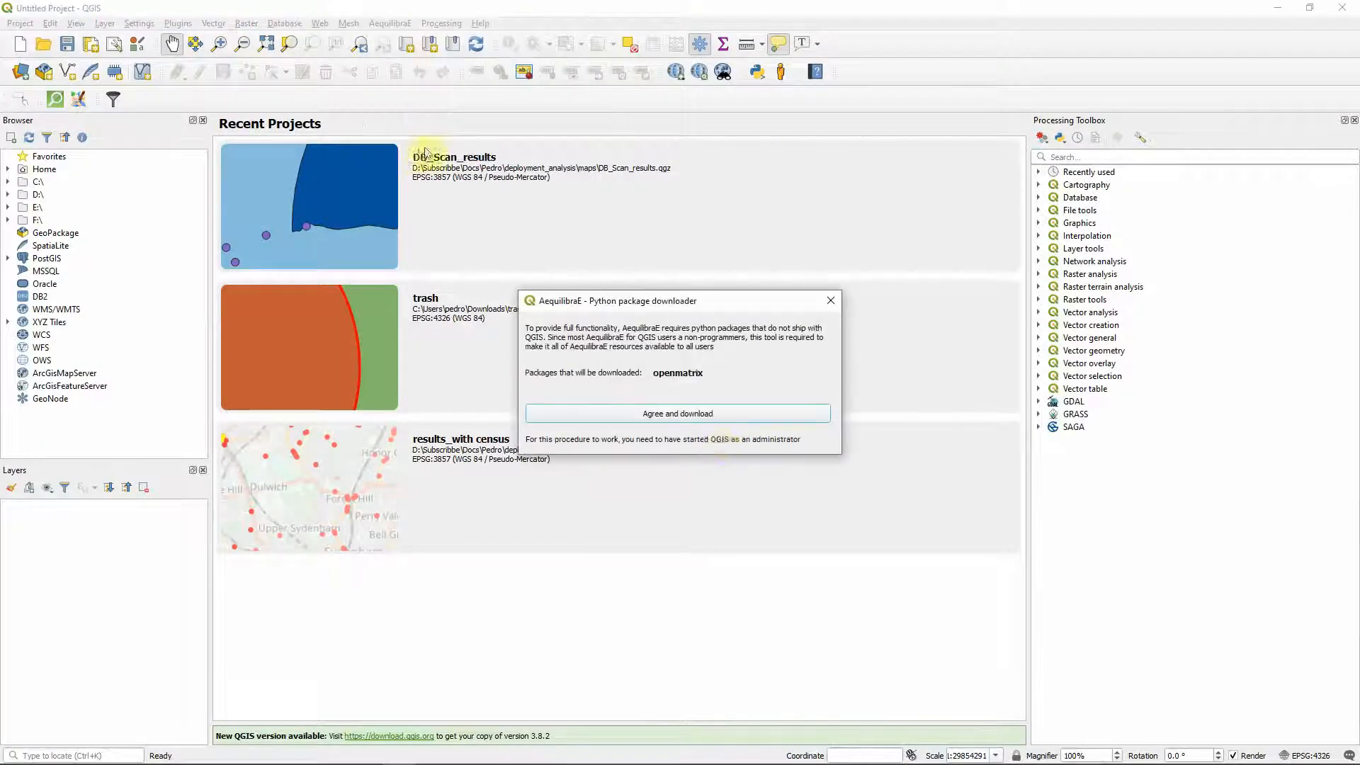
pyautogui.click(707, 418)
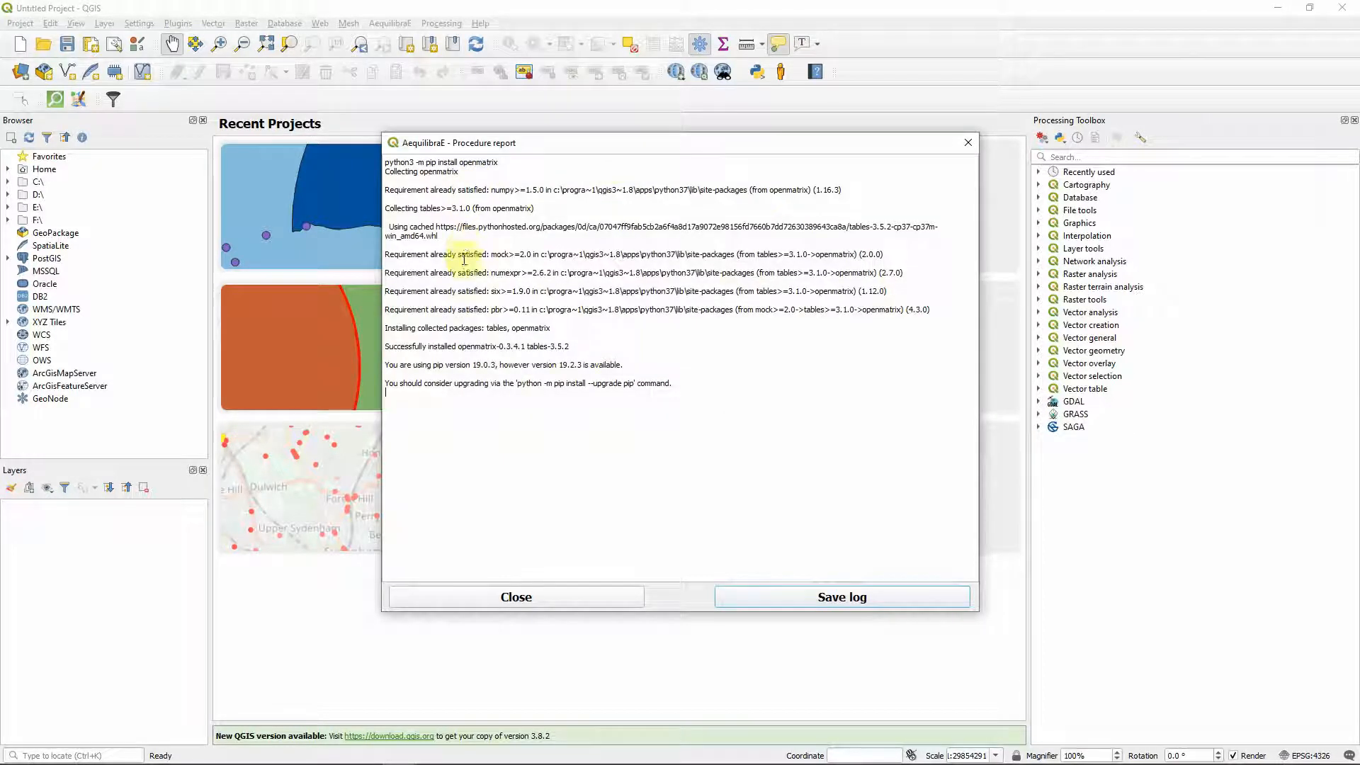
pyautogui.moveTo(553, 330); pyautogui.dragTo(510, 329)
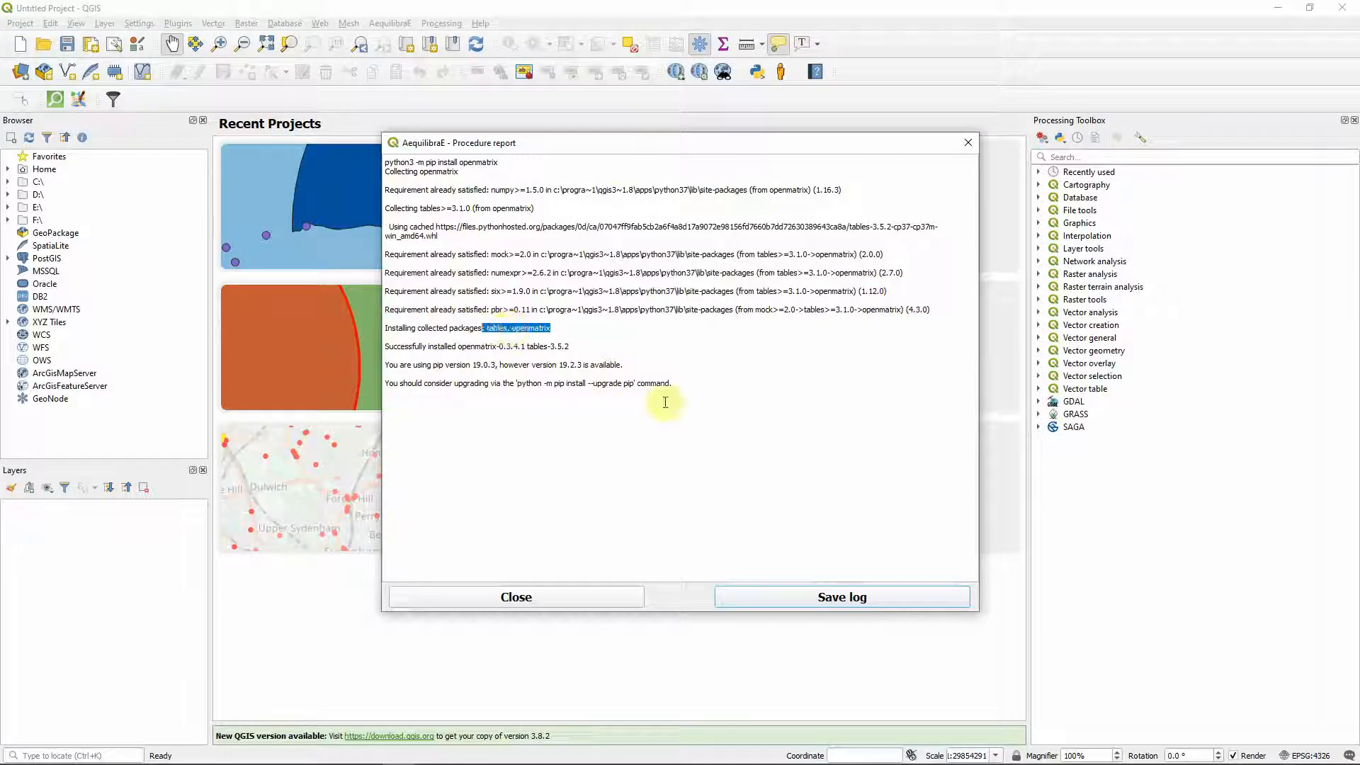
pyautogui.click(605, 353)
pyautogui.click(597, 603)
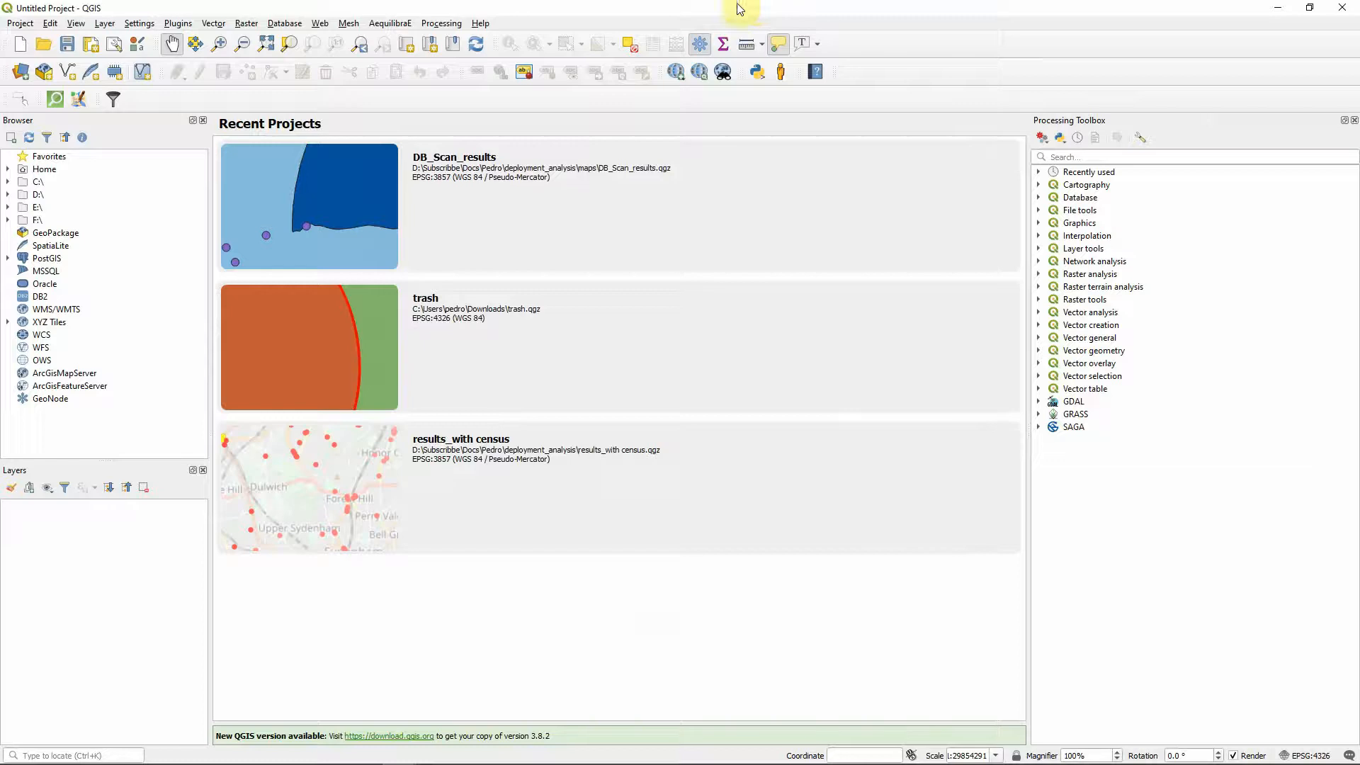
# - Return to the original QGIS session and rerun "import openmatrix" in its Python console
pyautogui.moveTo(735, 10); pyautogui.dragTo(802, 168)
pyautogui.moveTo(1055, 152); pyautogui.dragTo(762, 4)
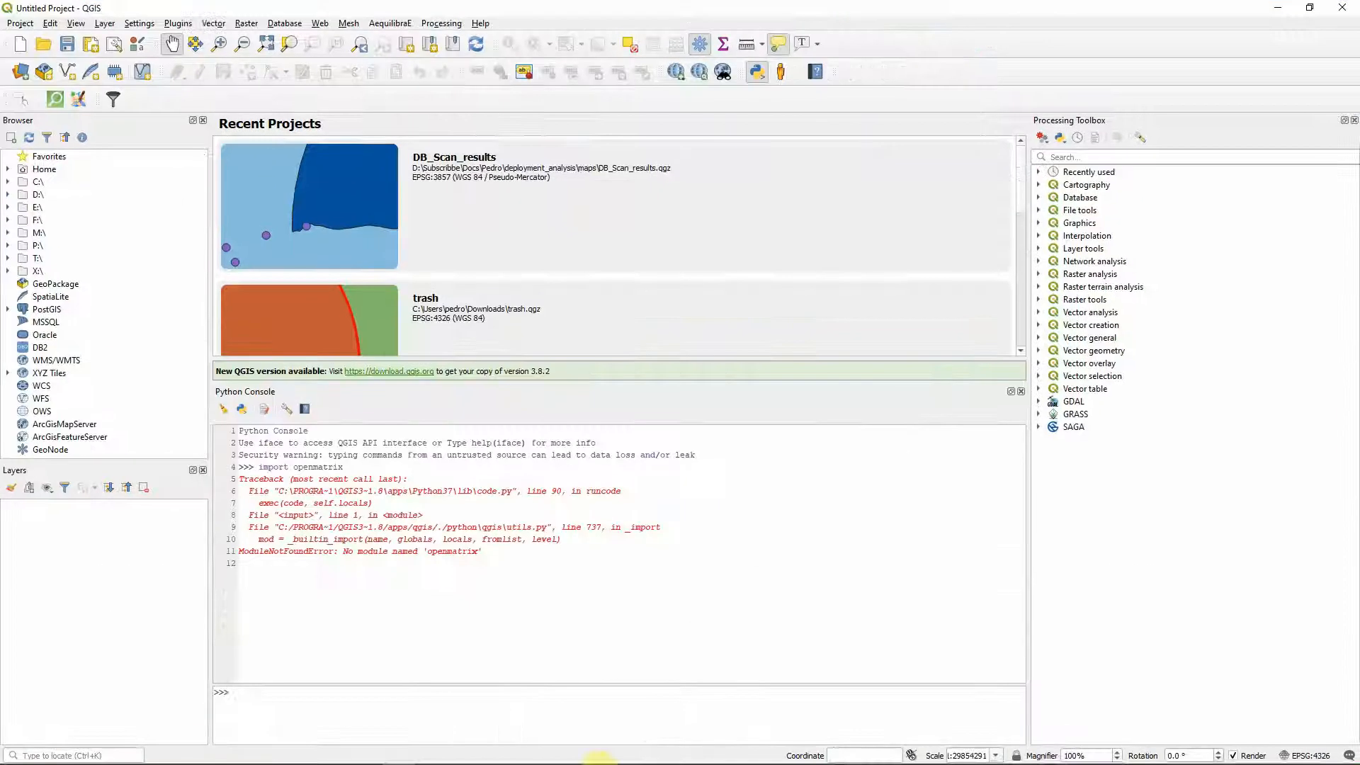
pyautogui.press('Up')
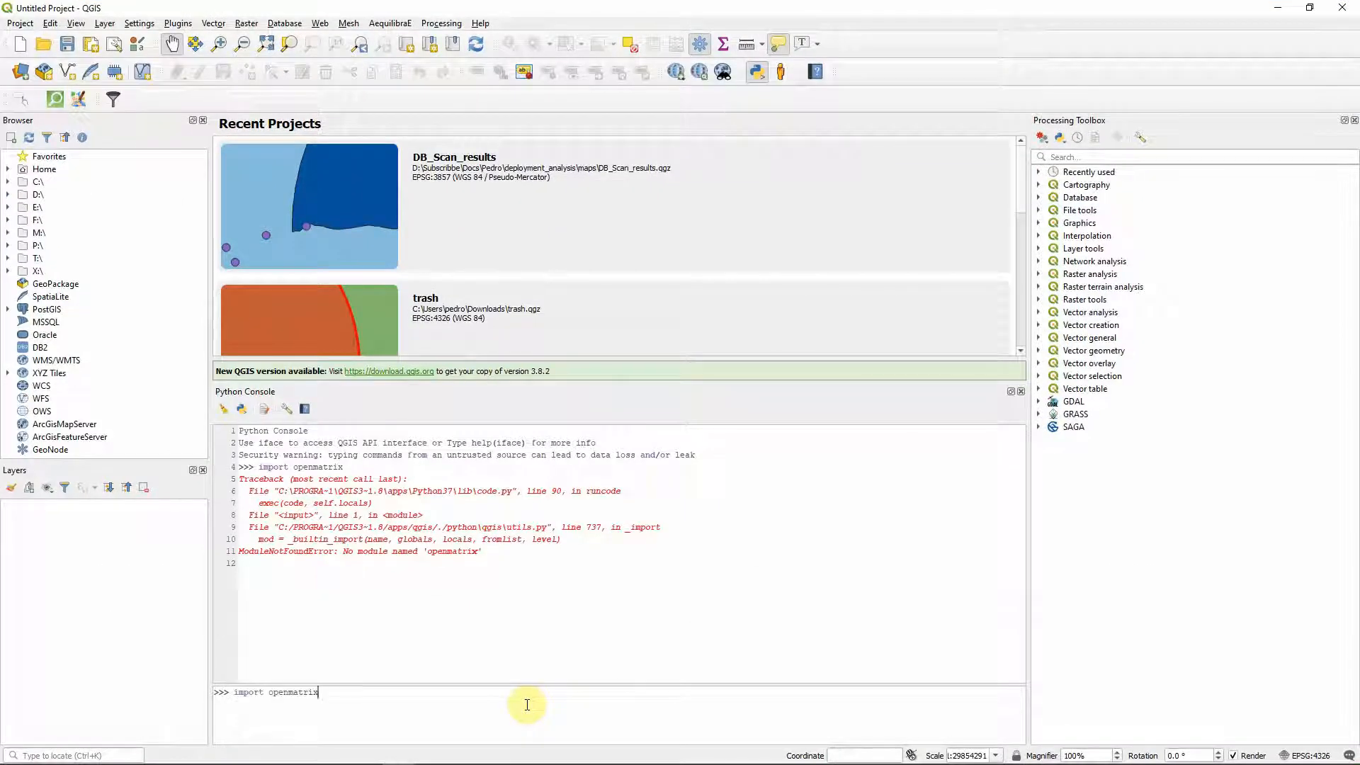
pyautogui.press('Return')
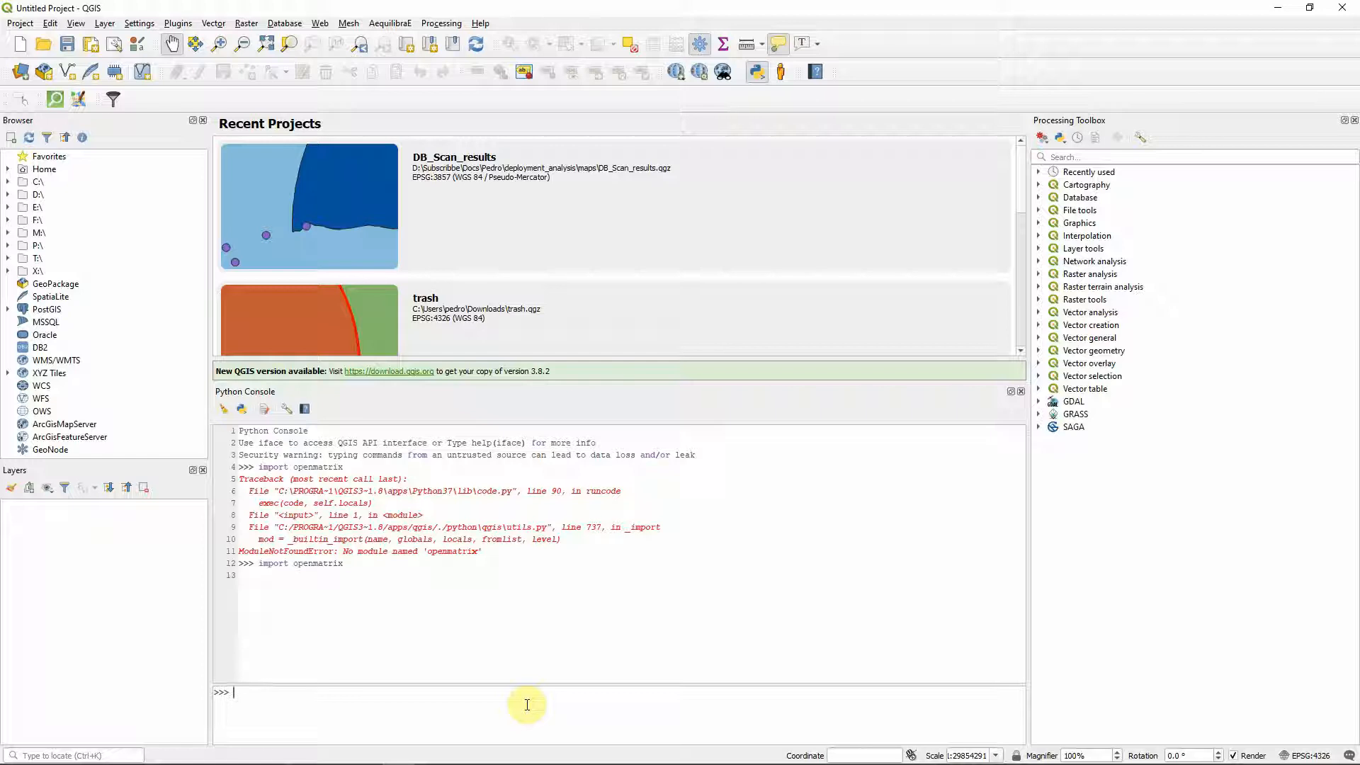
# - Reload the AequilibraE plugin by disabling and re-enabling it in the plugin manager
pyautogui.click(180, 25)
pyautogui.click(194, 39)
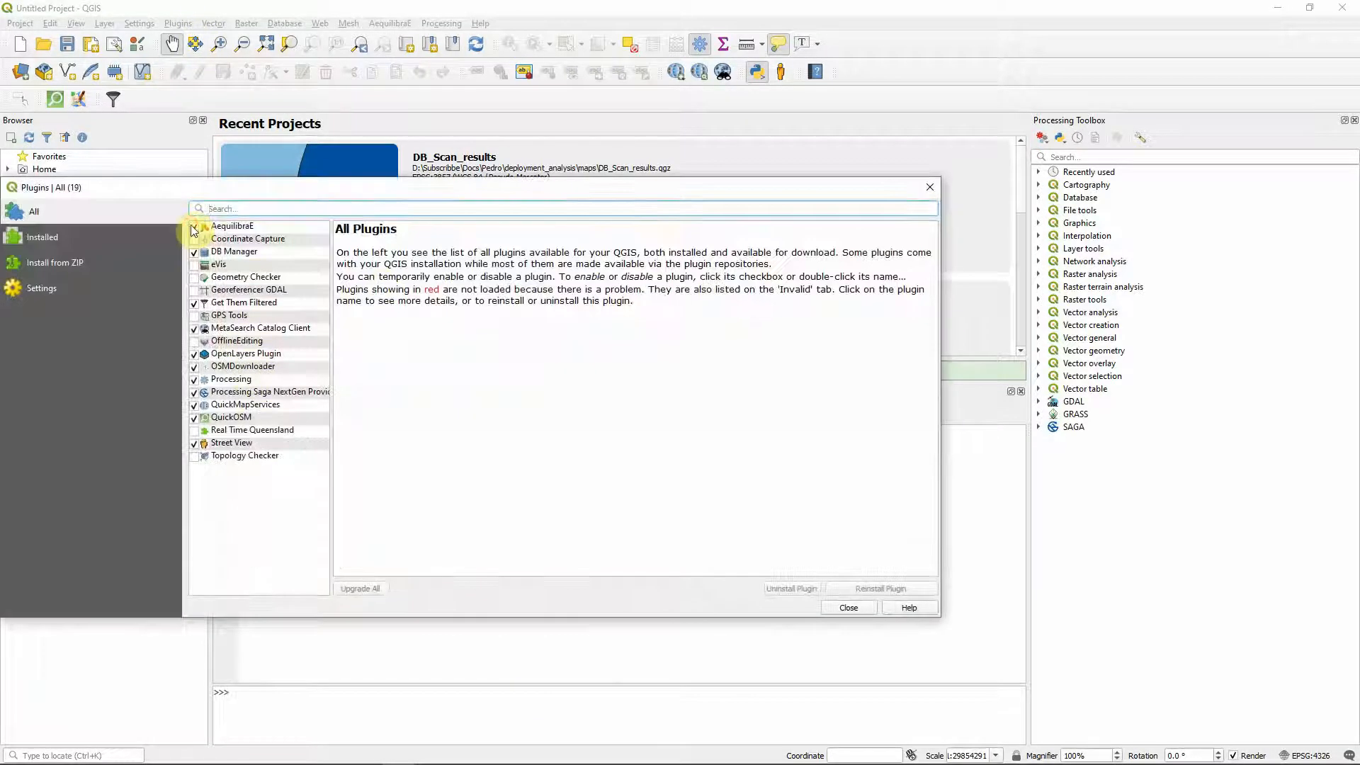
pyautogui.click(196, 228)
pyautogui.click(195, 228)
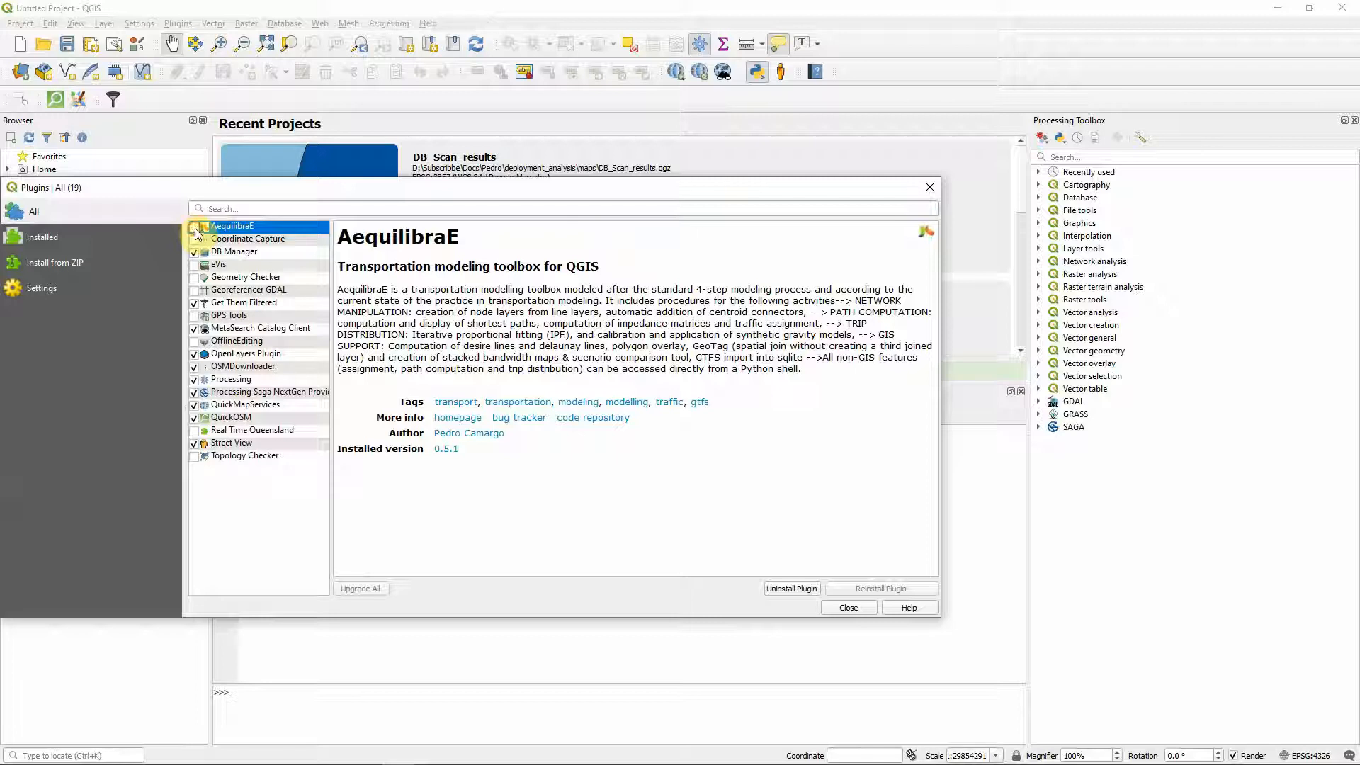
pyautogui.click(195, 228)
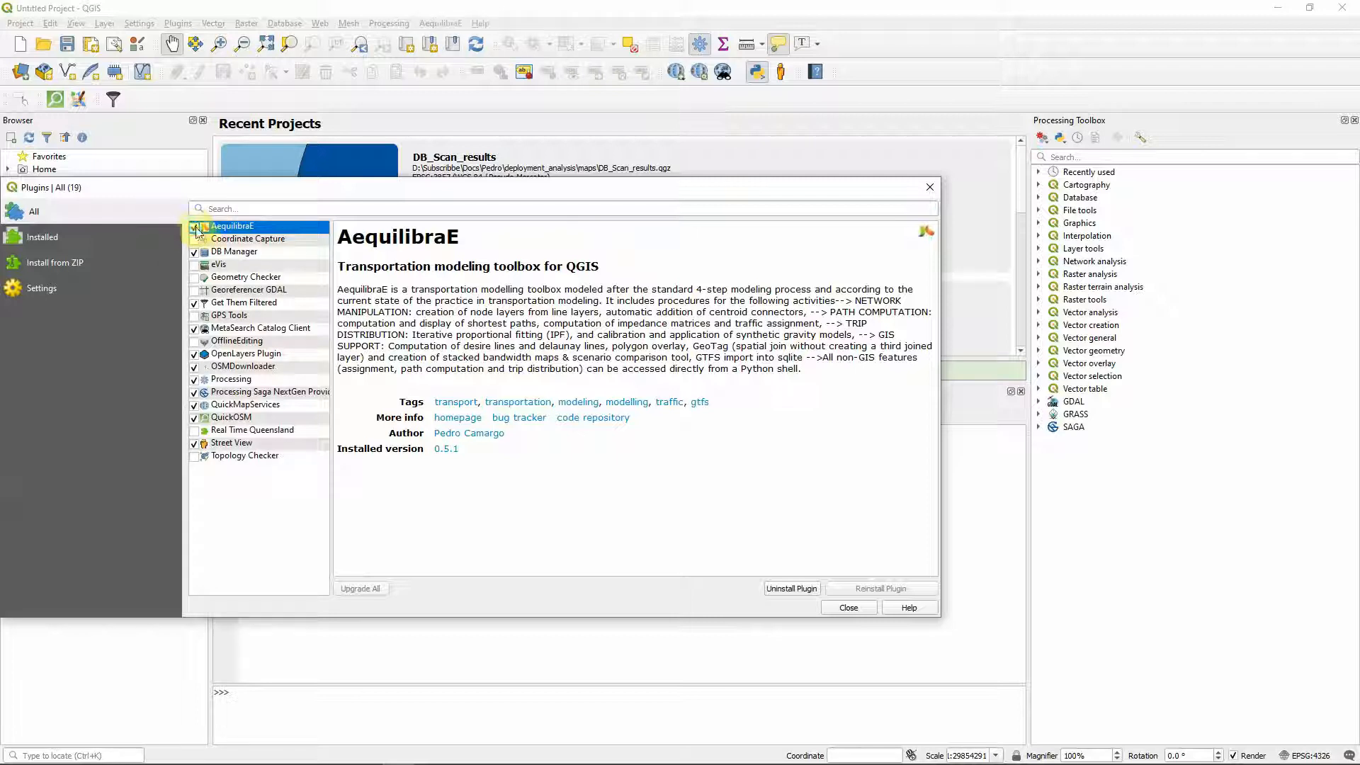
# - Close the plugin manager and open matrices.omx from the Vancouver folder in AequilibraE's data viewer, using the Open Matrix (*.omx) format
pyautogui.click(848, 608)
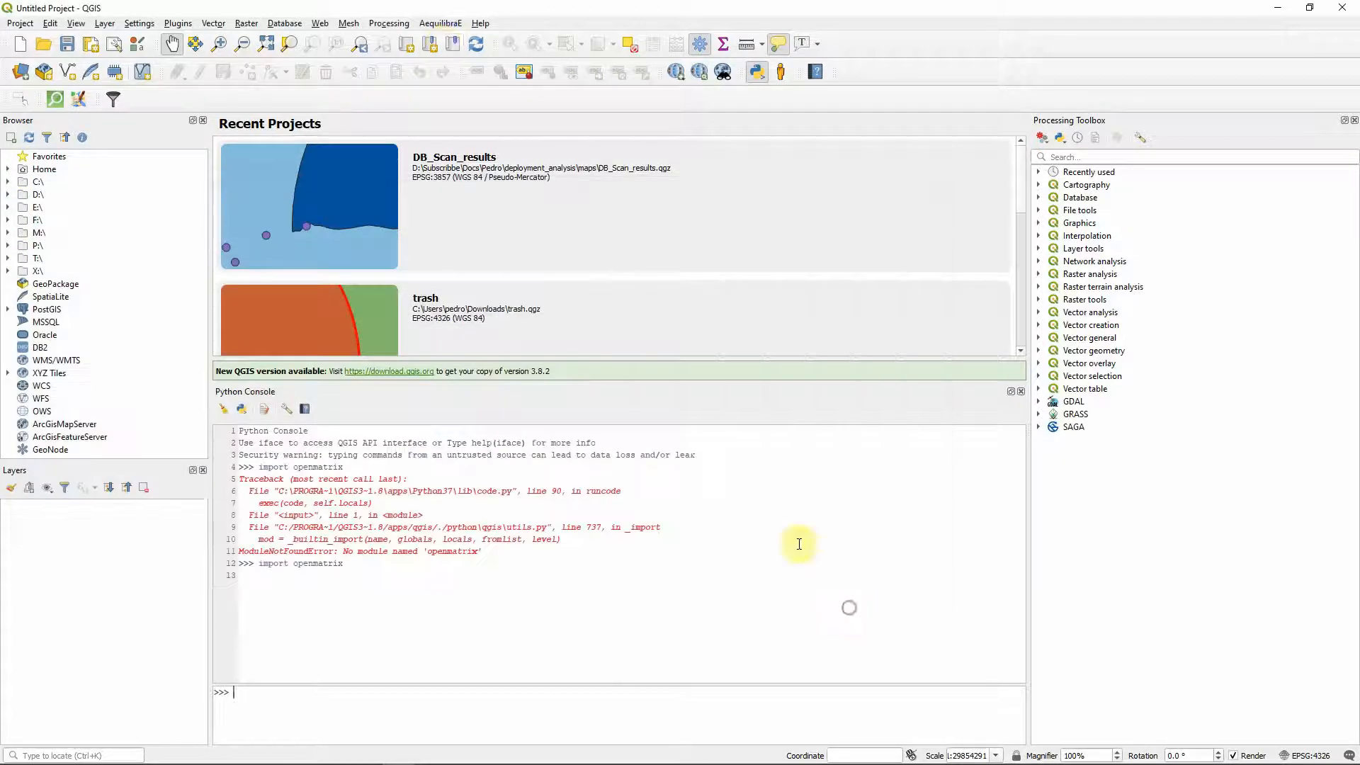
pyautogui.click(442, 23)
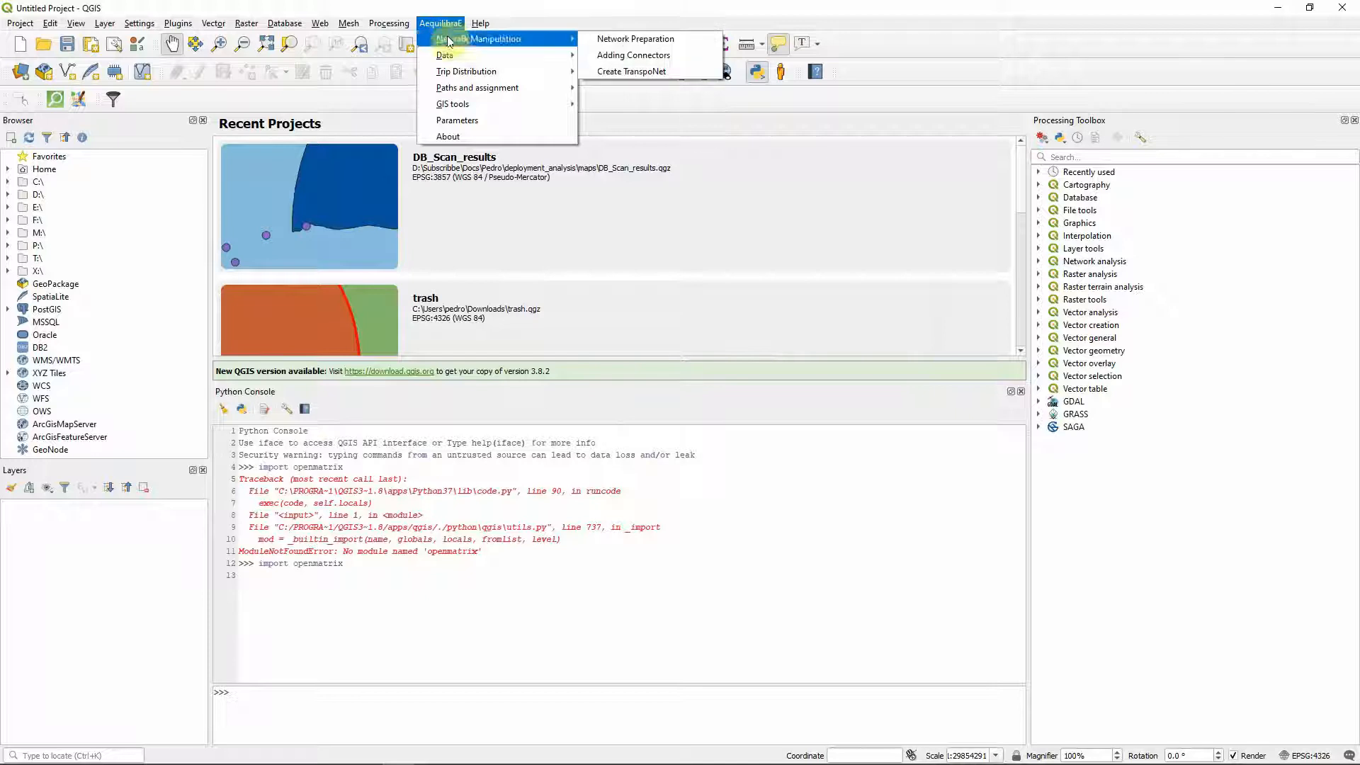
pyautogui.moveTo(468, 55)
pyautogui.click(615, 54)
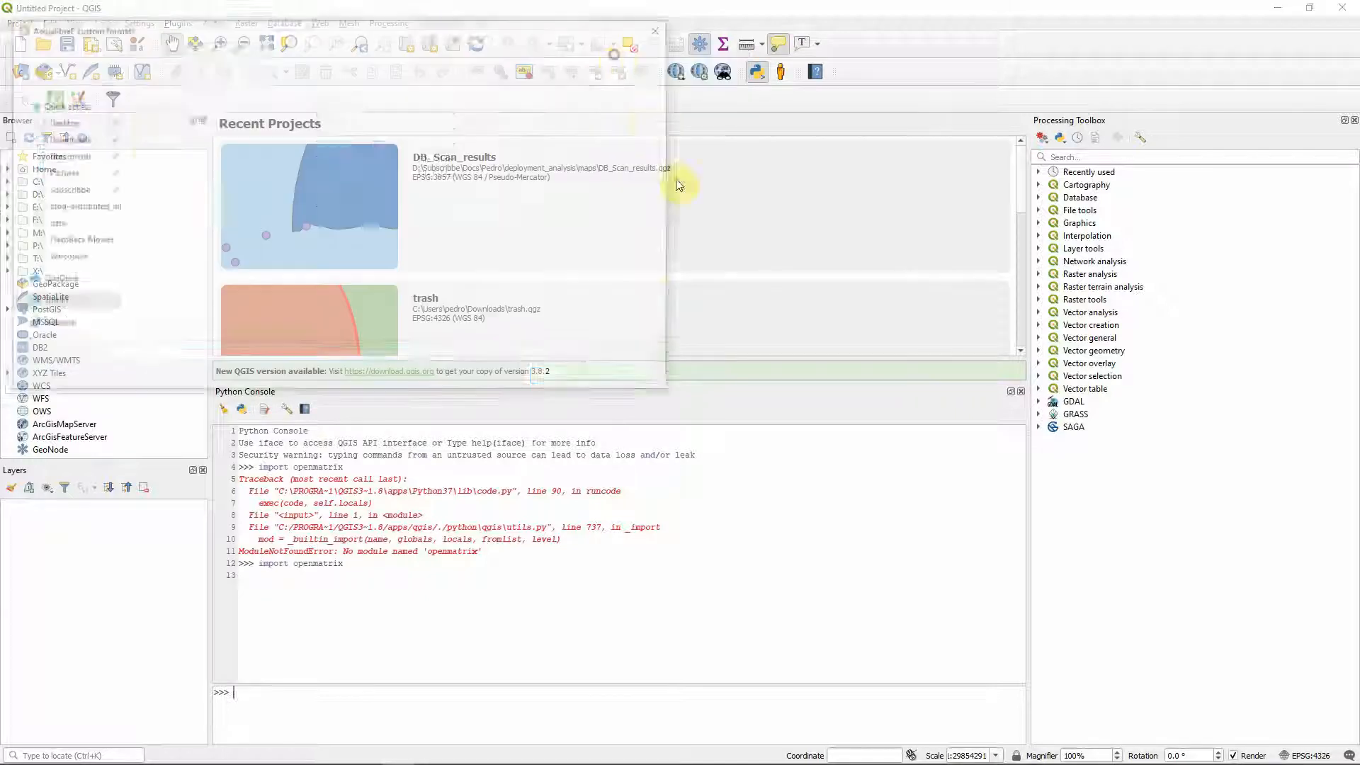
pyautogui.click(595, 354)
pyautogui.click(599, 379)
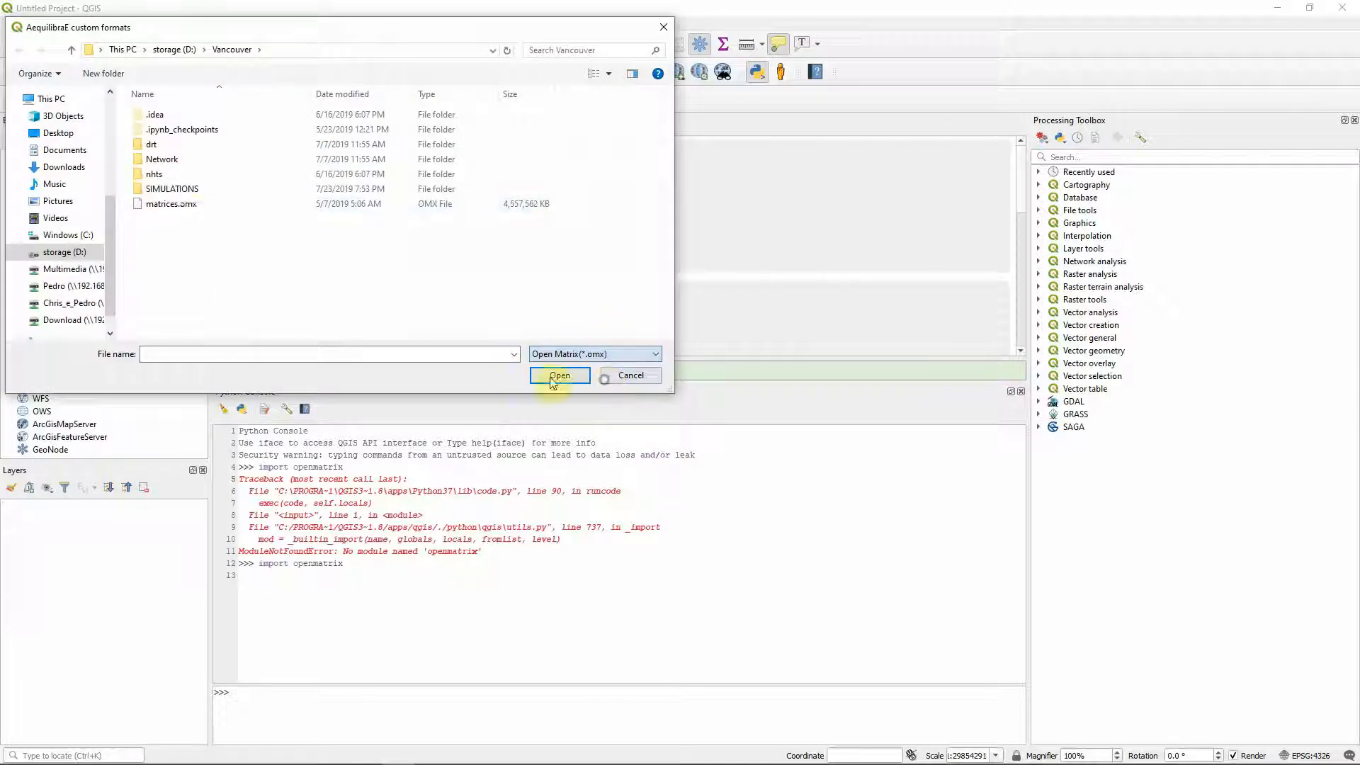
pyautogui.doubleClick(191, 210)
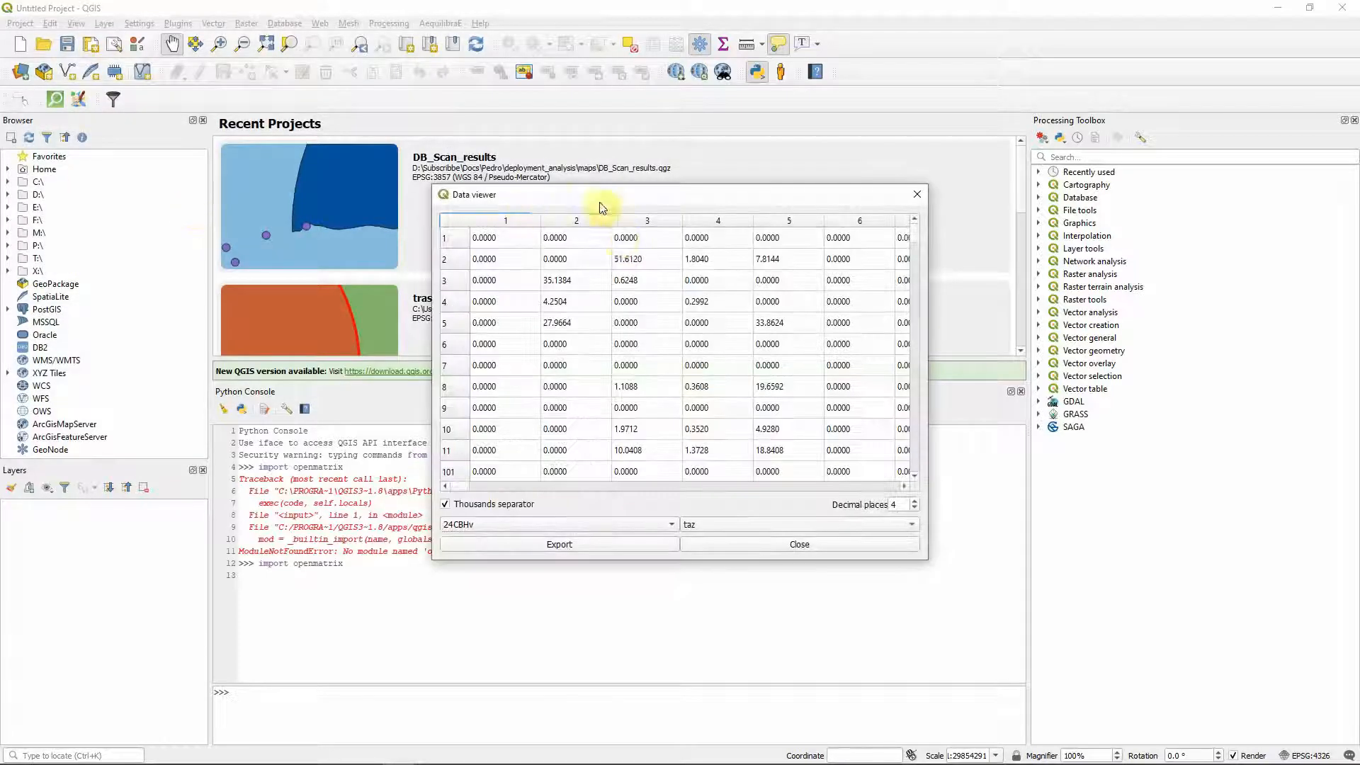
# - Display the AmWceFare matrix in the data viewer and look at its CSV export dialog without exporting anything
pyautogui.click(673, 524)
pyautogui.click(656, 567)
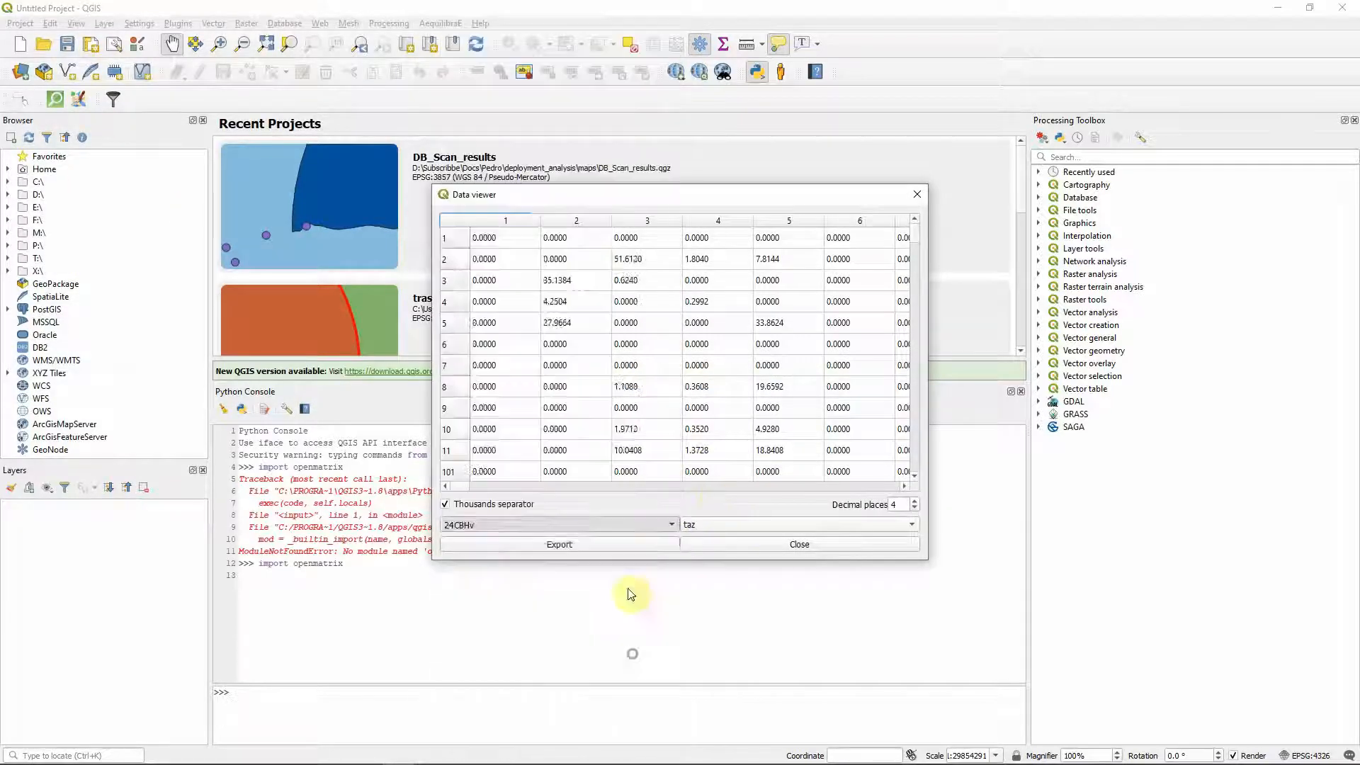
pyautogui.click(622, 525)
pyautogui.scroll(5, 540, 210)
pyautogui.click(538, 221)
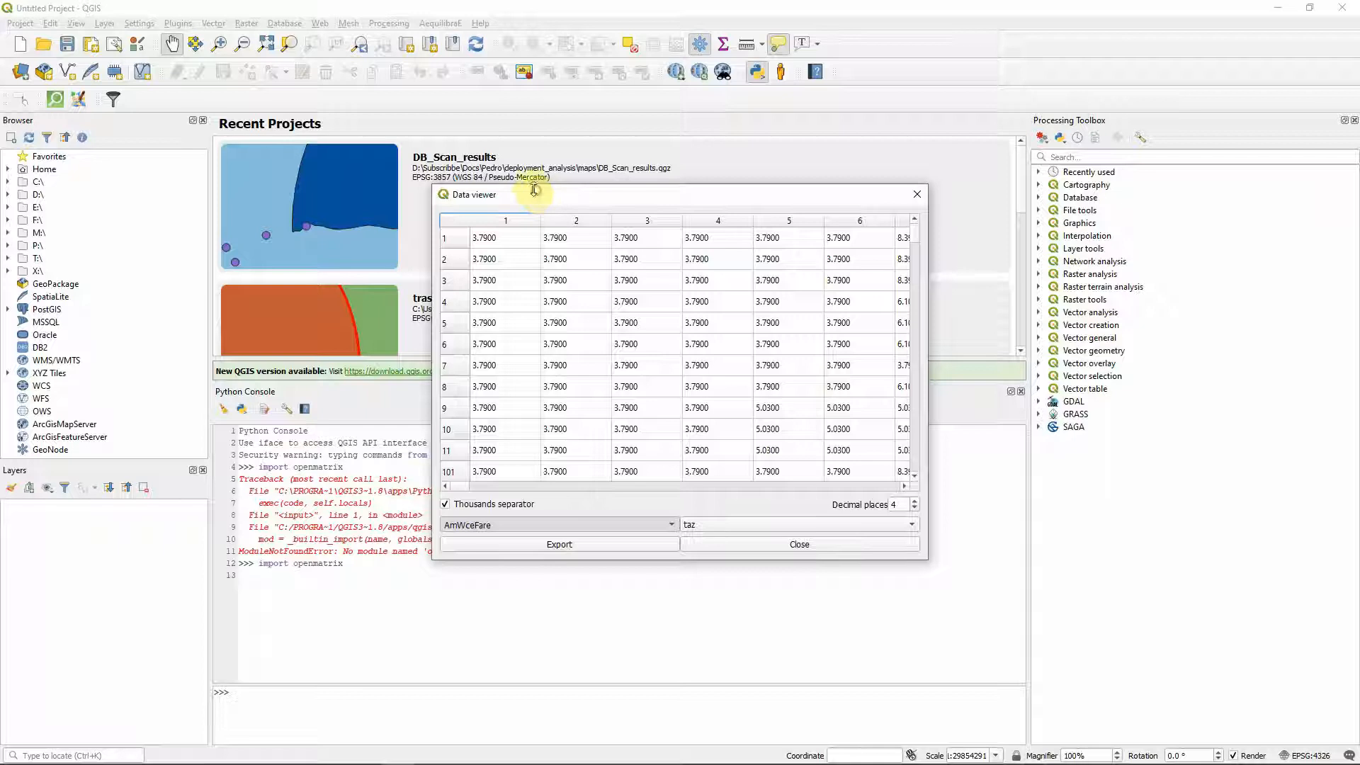
pyautogui.click(584, 544)
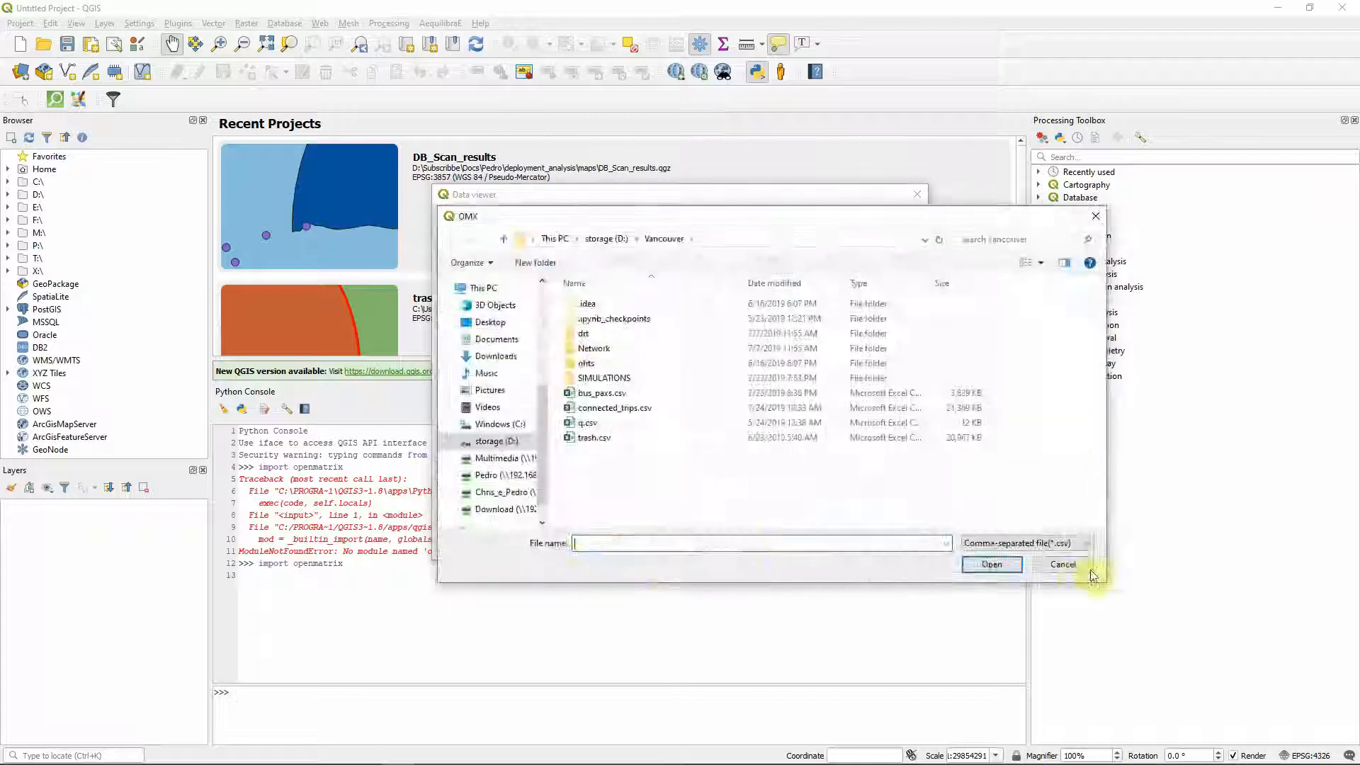
pyautogui.click(1069, 564)
# - View the APHvPM matrix, return to AmWceFare and set the displayed values to 2 decimal places
pyautogui.click(546, 526)
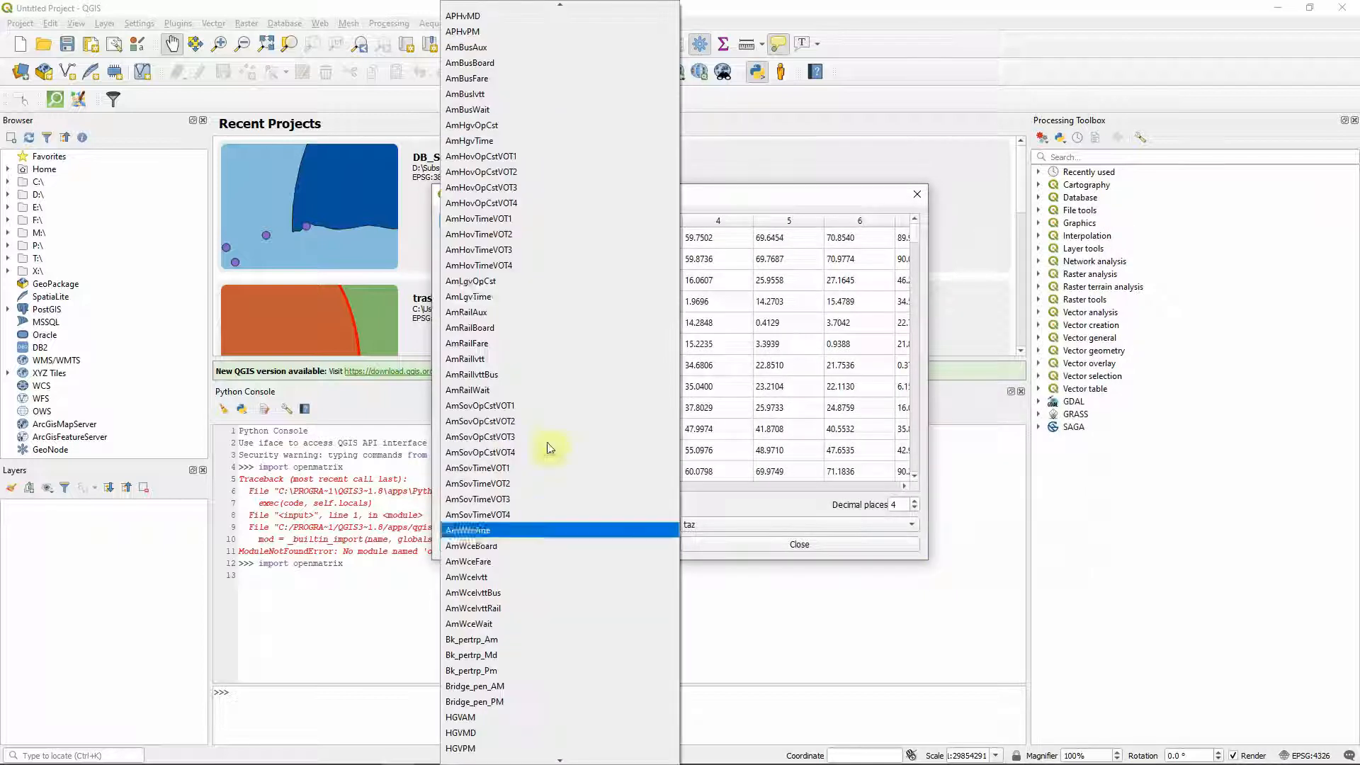
pyautogui.scroll(7, 546, 305)
pyautogui.click(487, 119)
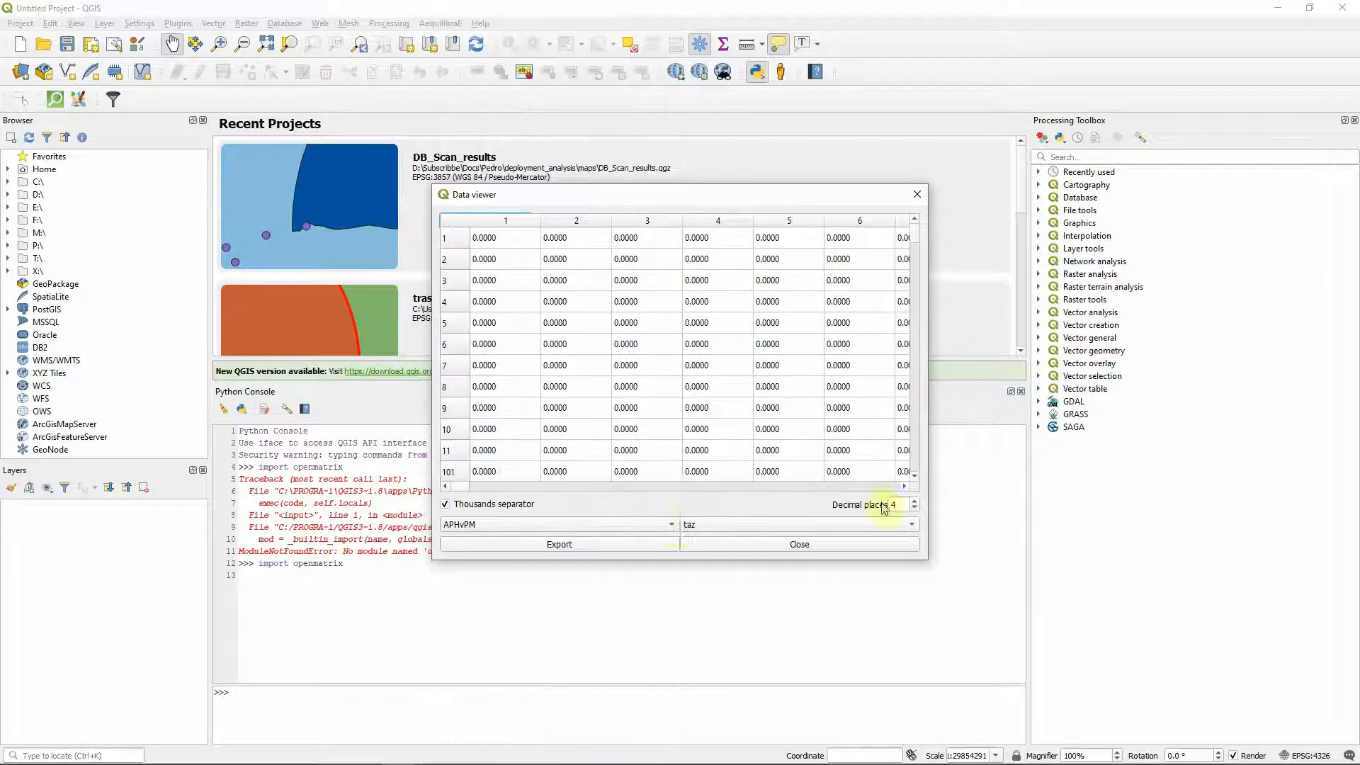
pyautogui.click(611, 526)
pyautogui.click(594, 607)
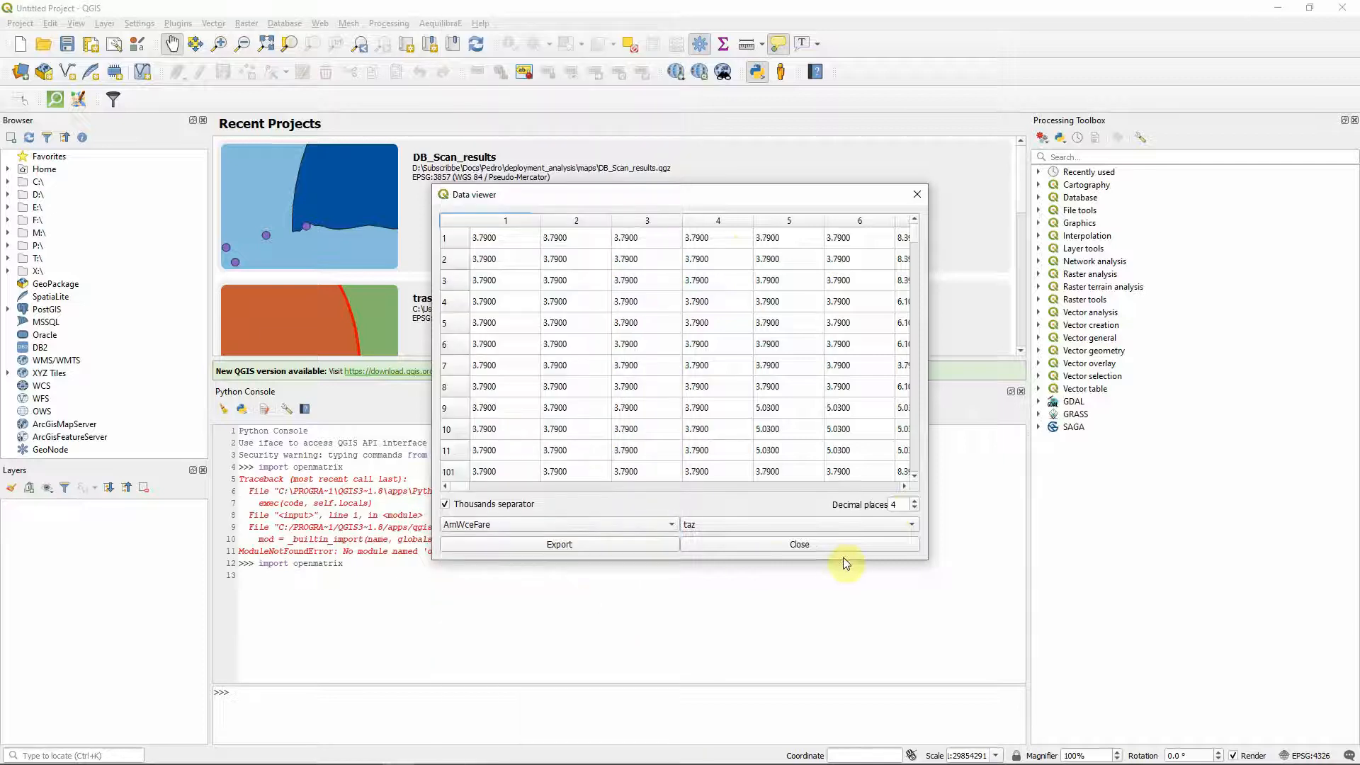
pyautogui.doubleClick(915, 510)
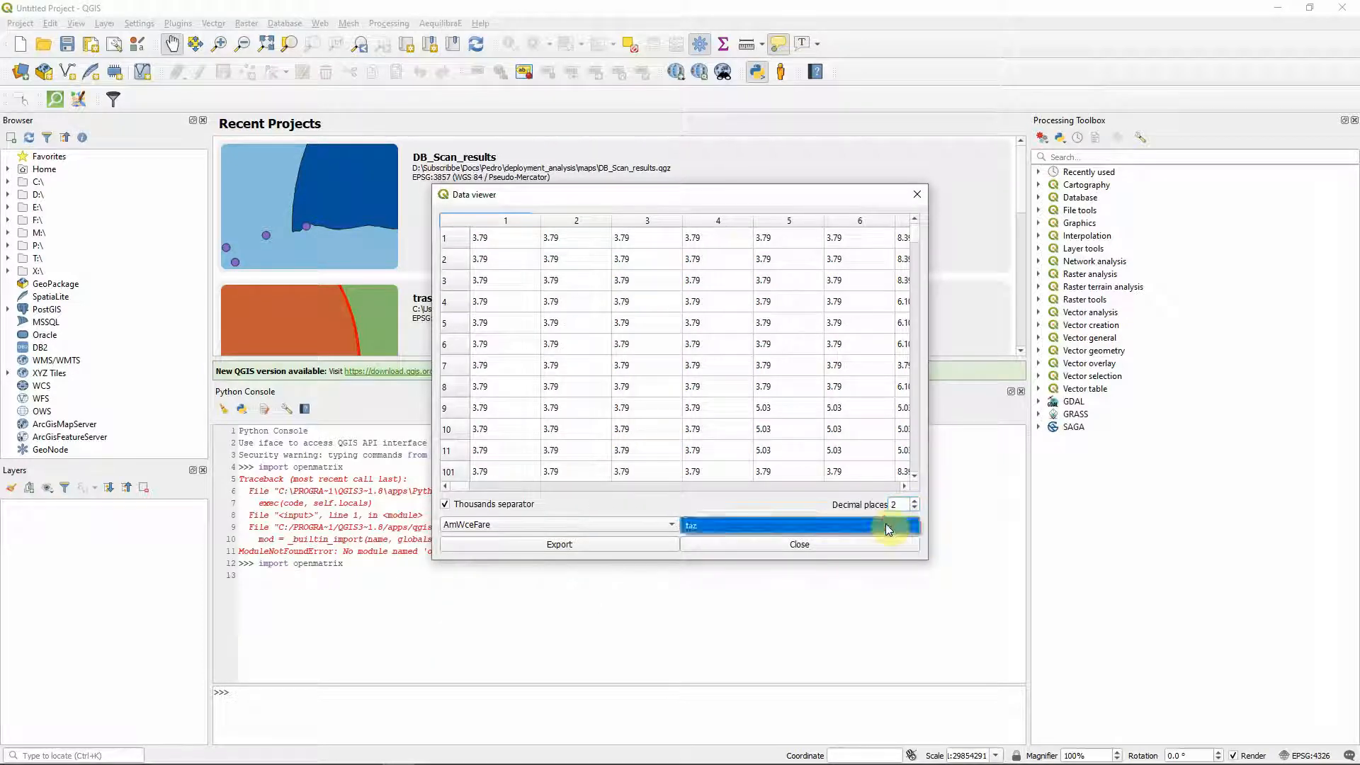